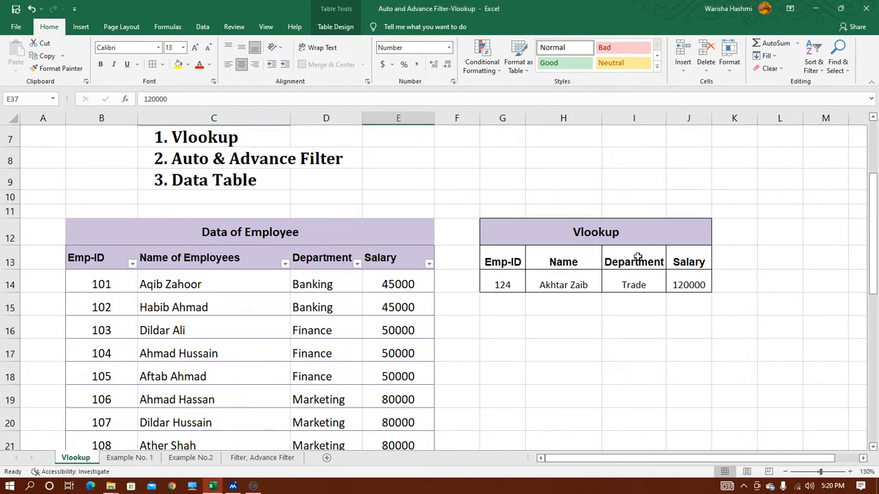
- Inspect the Name, Department and Salary VLOOKUP formulas in H14:J14
left_click(581, 280)
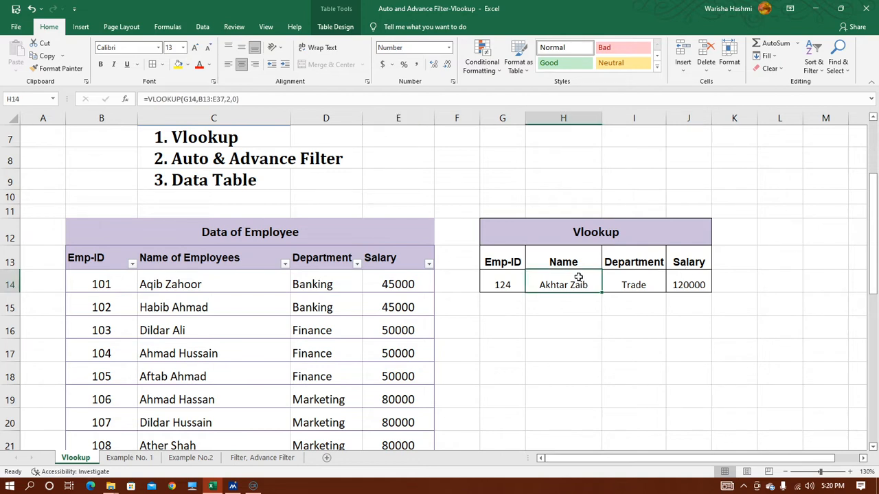
left_click(633, 284)
left_click(679, 283)
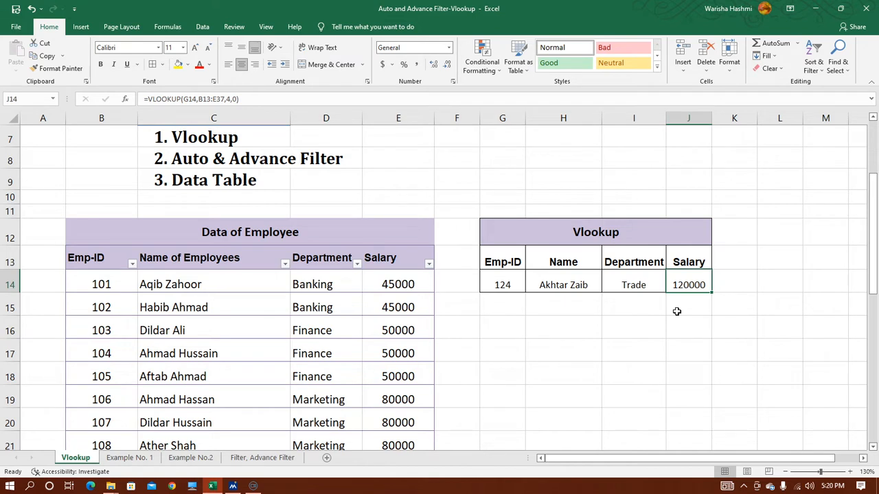
- Enter Emp-ID 104 in G14 and compare the result with row 17 of the table
left_click(496, 284)
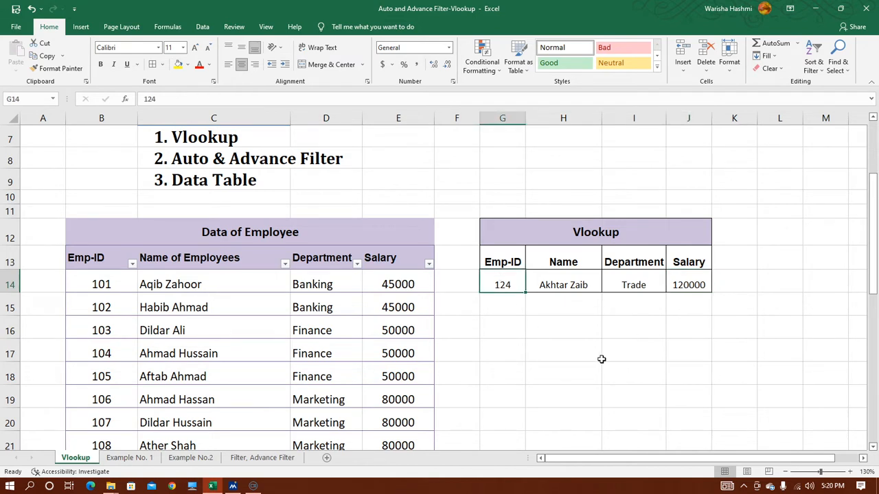
type("1")
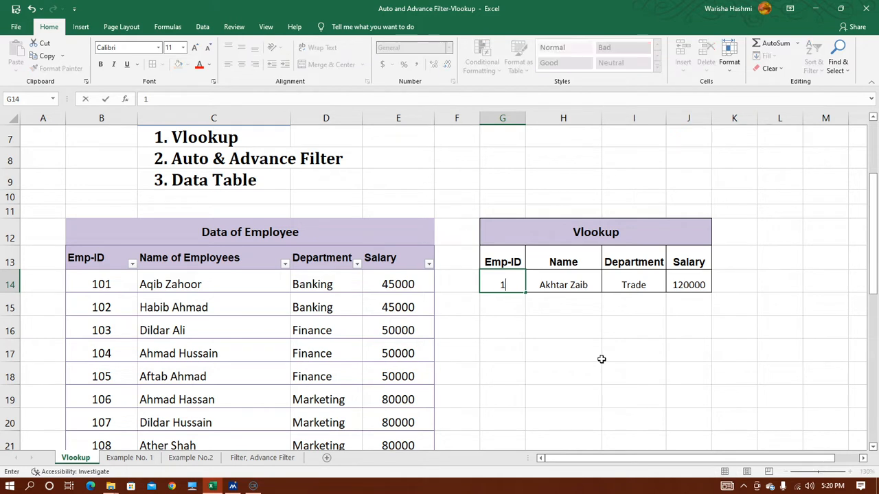
type("04")
key("Return")
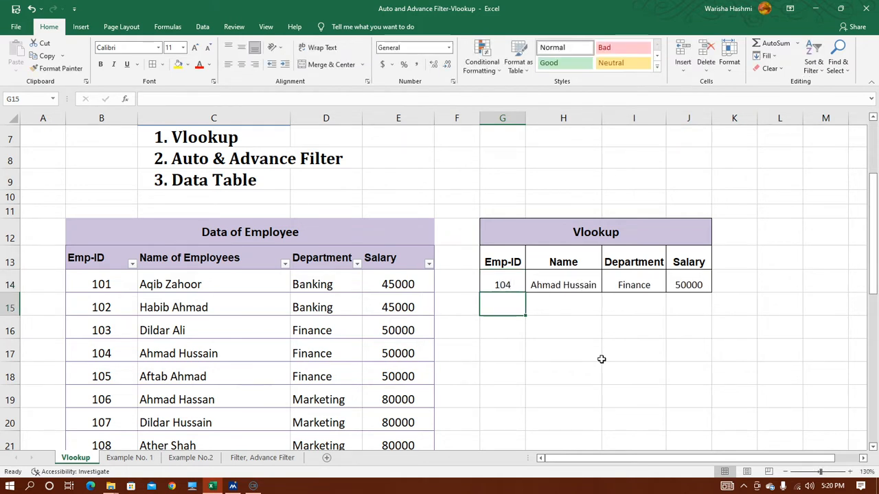
left_click(8, 353)
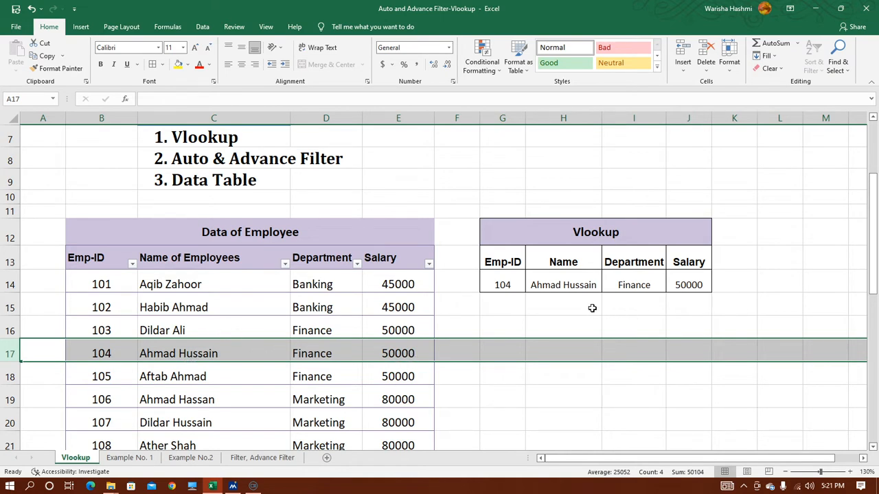
- Change the Emp-ID in G14 to 118
scroll(520, 294, "down", 3)
scroll(520, 294, "down", 2)
scroll(631, 269, "up", 7)
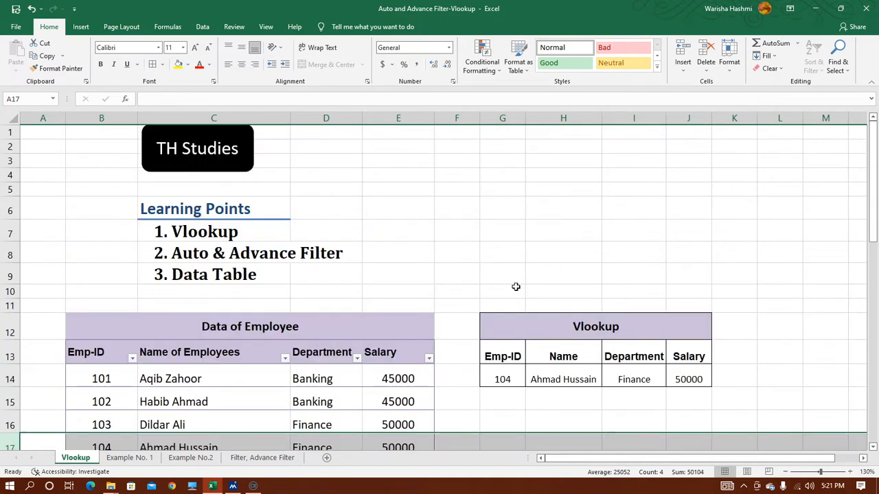
left_click(495, 377)
type("118")
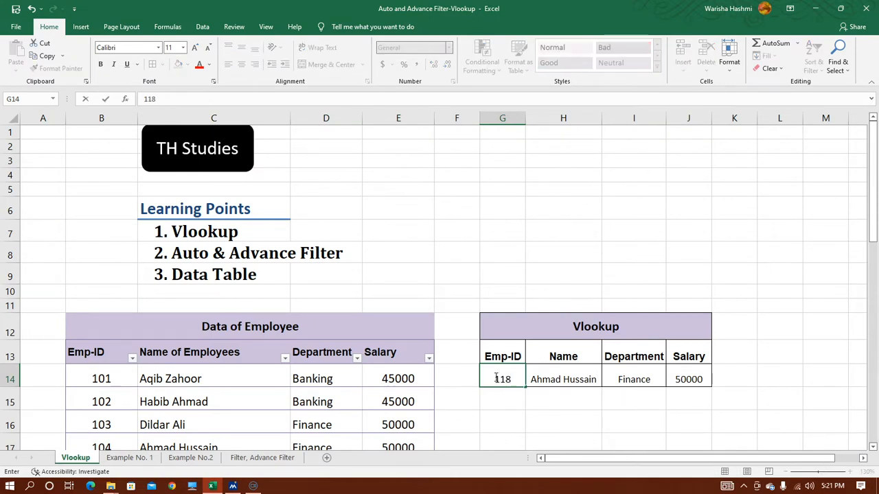
key("Return")
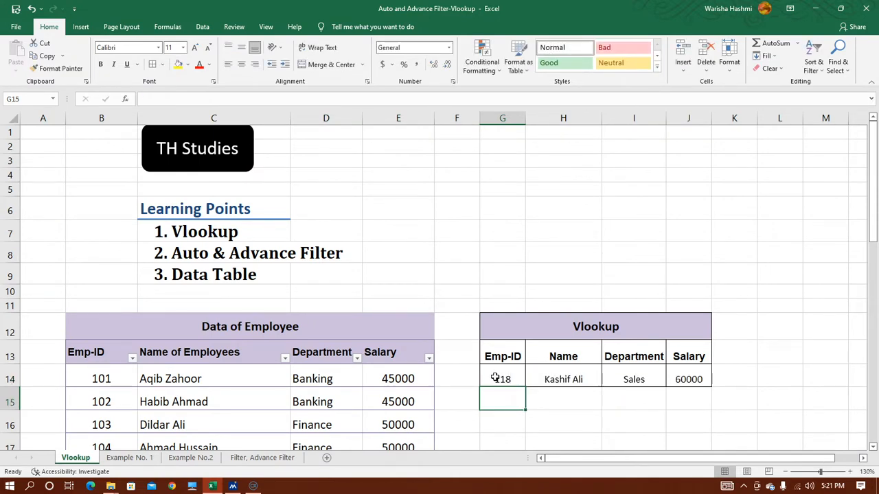
- Verify Sales and 60000 against employee 118's table row, then go to the Example No. 1 sheet
scroll(463, 239, "down", 2)
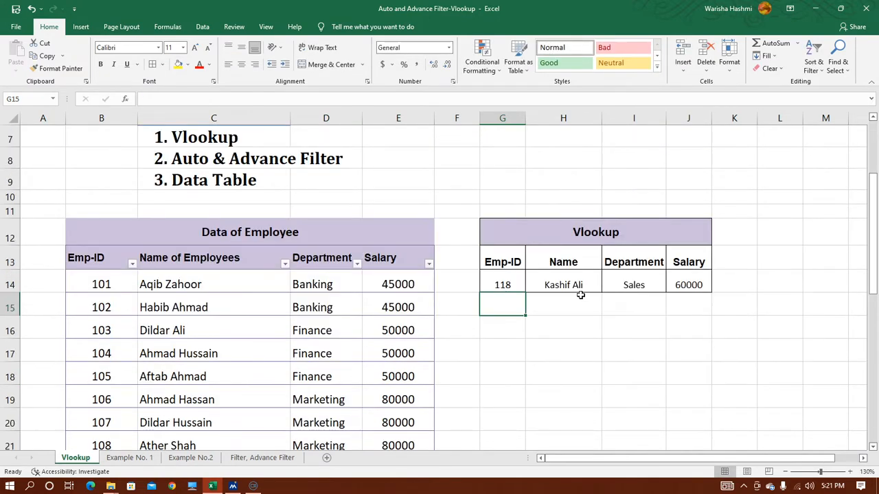
left_click(690, 284)
scroll(291, 340, "down", 3)
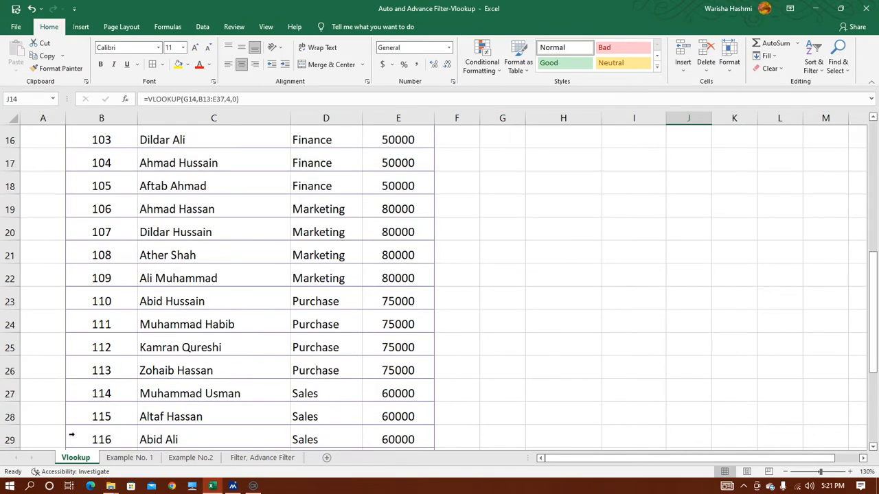
scroll(65, 439, "down", 1)
left_click(179, 415)
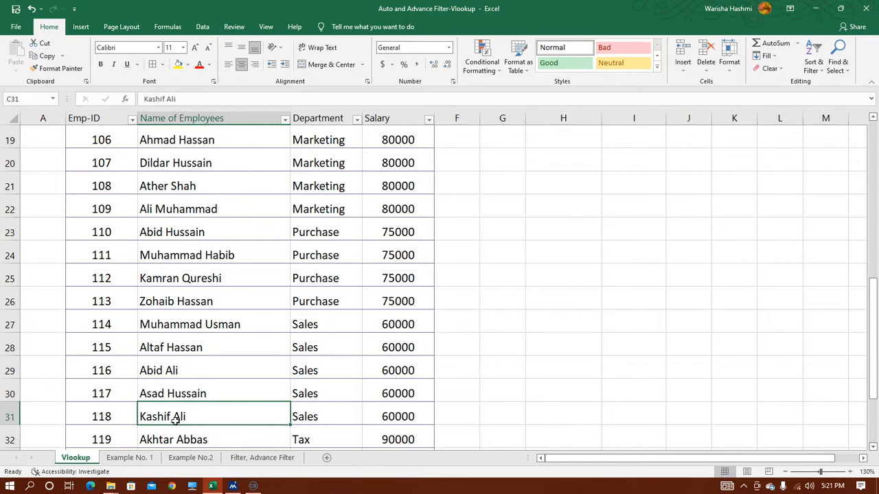
left_click(335, 415)
left_click(382, 418)
scroll(549, 351, "up", 6)
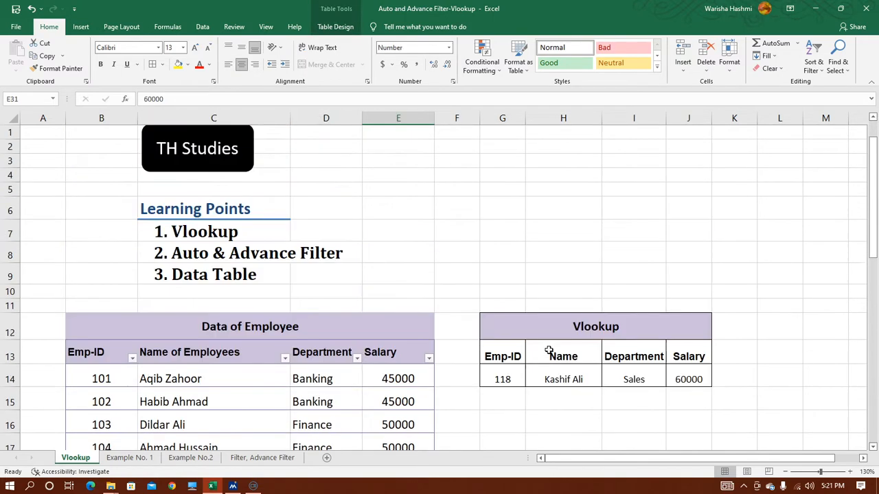
scroll(437, 327, "down", 1)
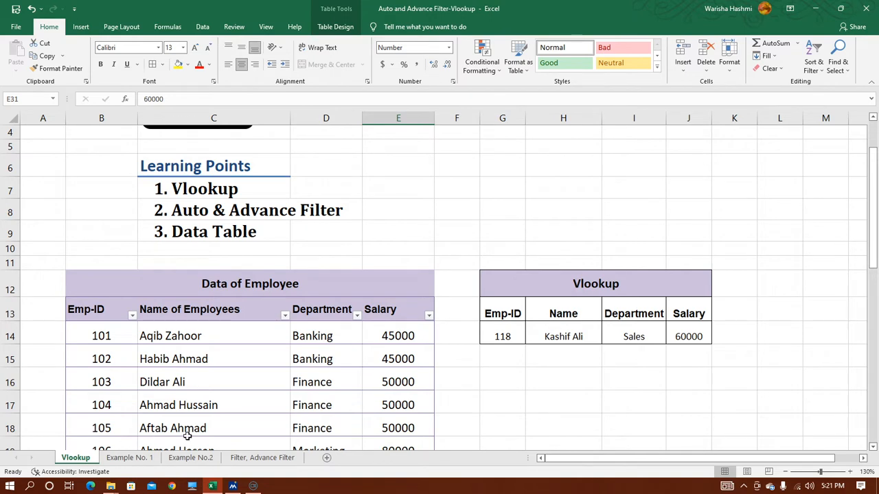
left_click(130, 458)
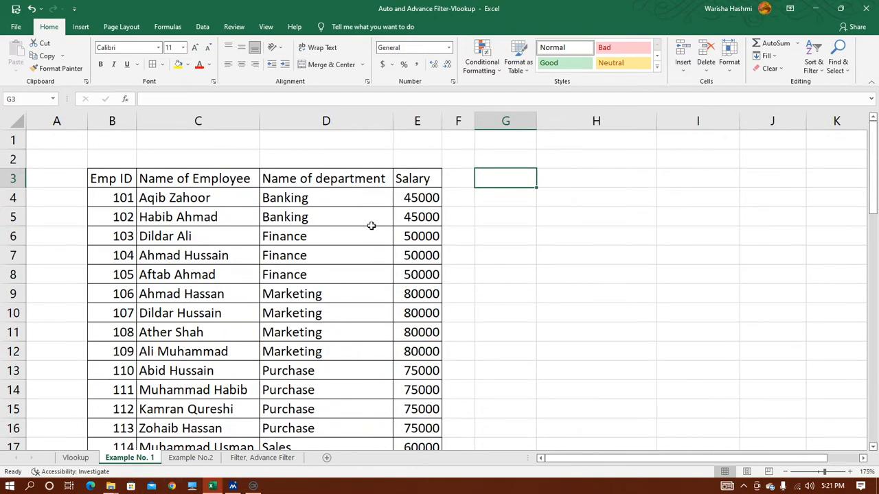
- Copy the B3:E3 headers, cancelling a stray 'v' entered in G3
left_click_drag(130, 181, 409, 171)
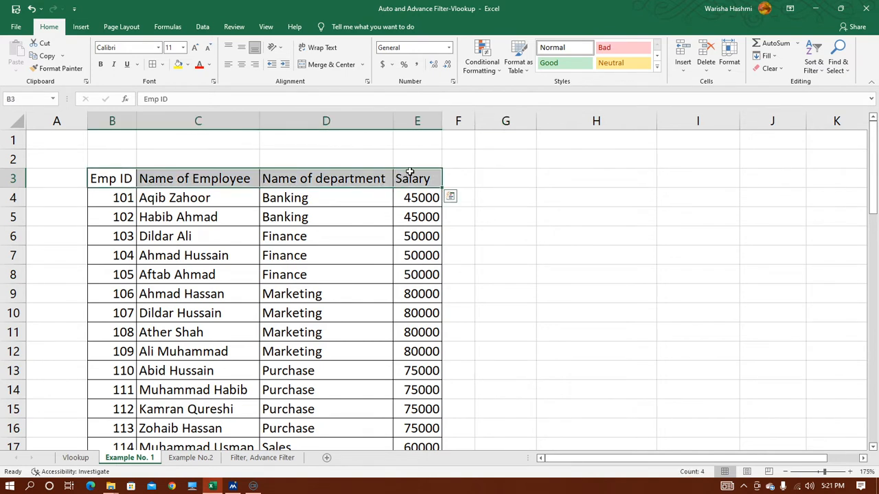
key("ctrl+c")
left_click(508, 180)
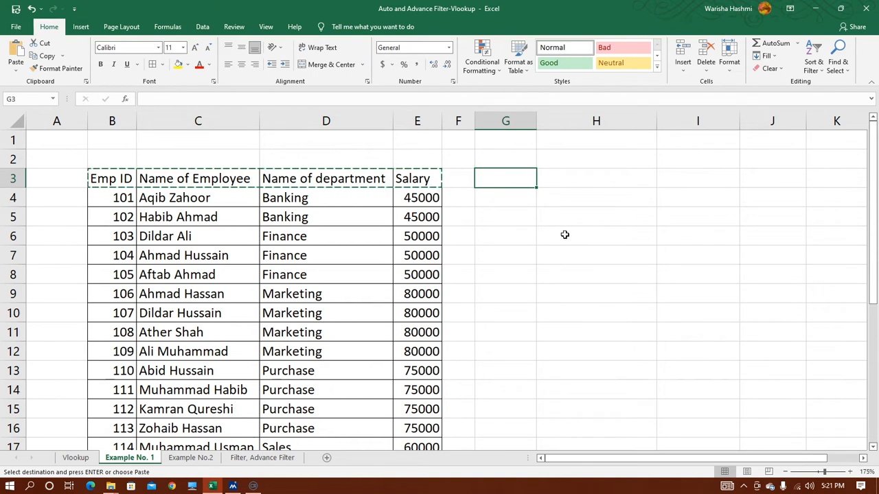
type("v")
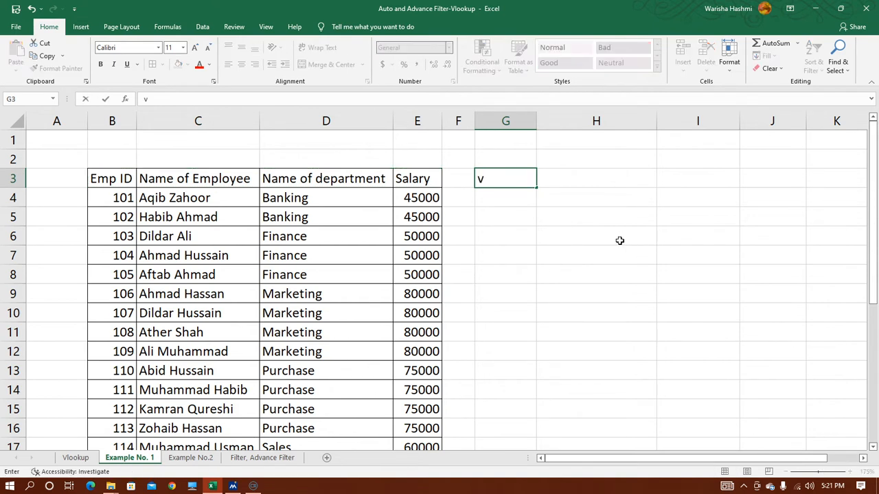
key("Escape")
- Paste the four headers into G3:J3 and widen column I to fit
left_click_drag(129, 178, 415, 178)
key("ctrl+c")
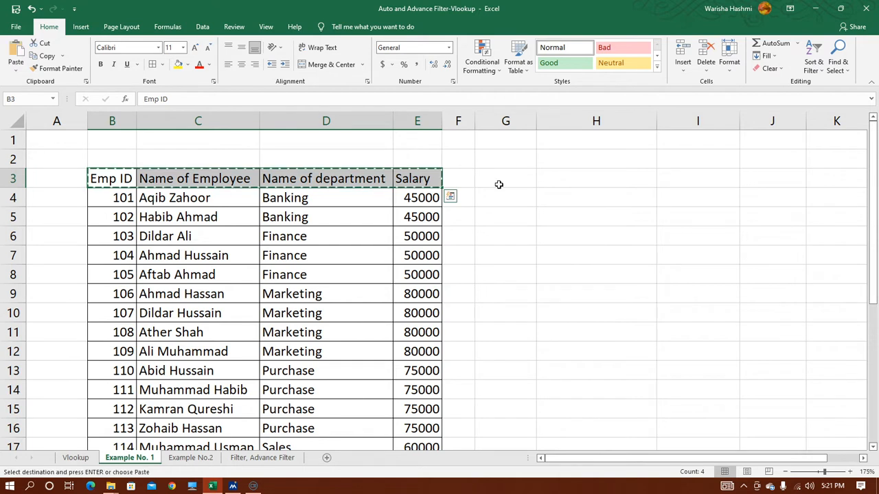
left_click(510, 183)
key("ctrl+v")
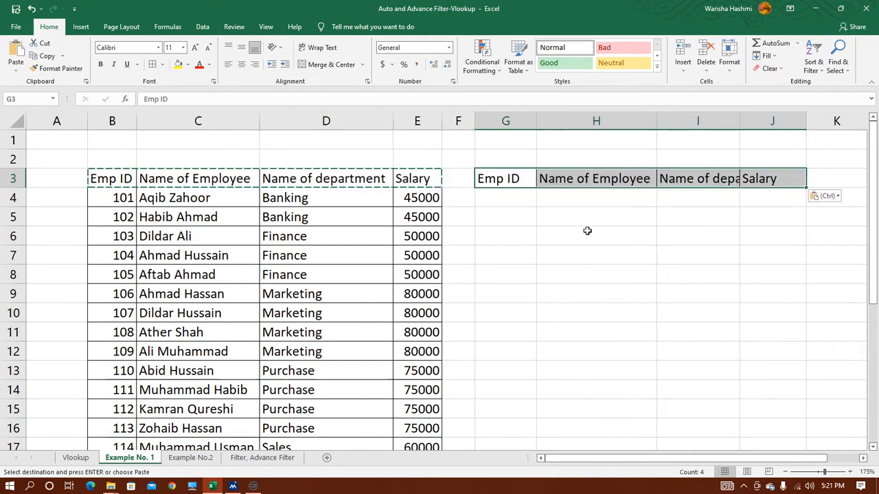
left_click(614, 251)
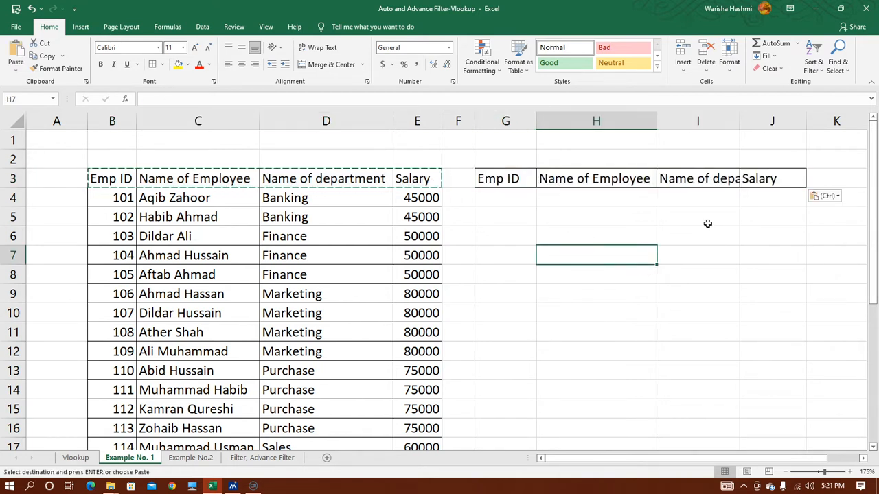
left_click_drag(740, 124, 789, 125)
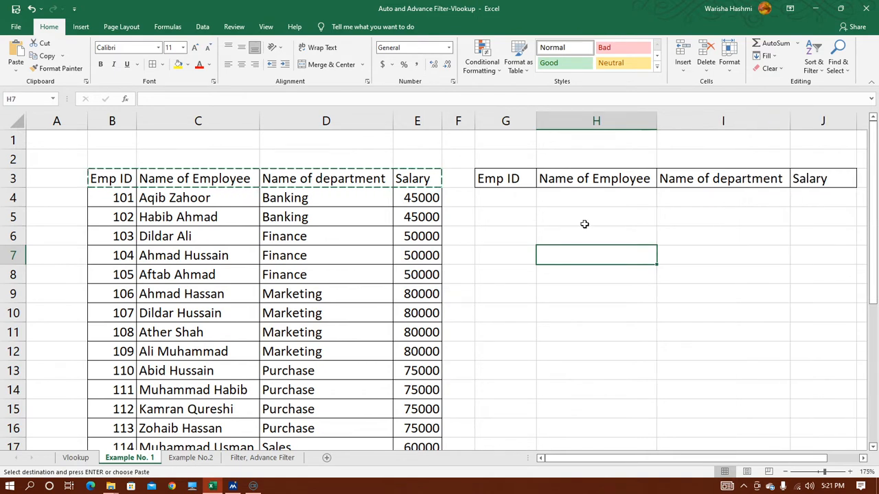
left_click(510, 196)
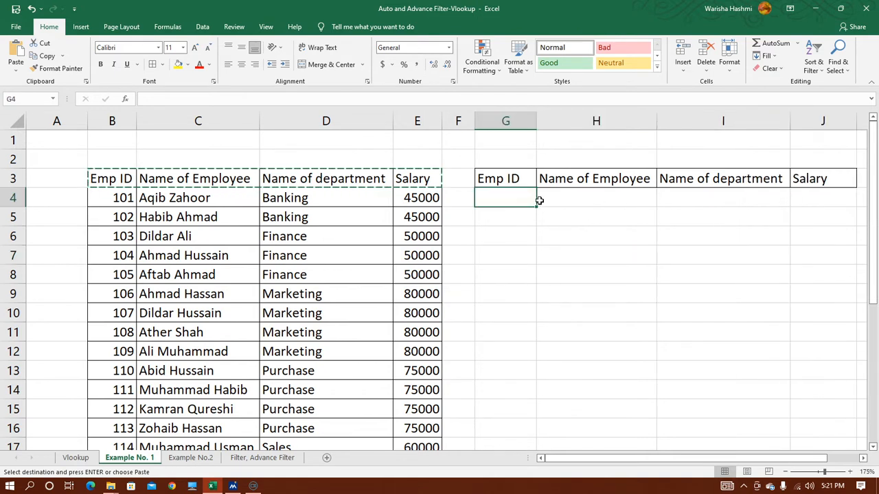
- Enter =vlookup(G4,B3:E28,2,0) in H4 to return the employee name
left_click(589, 195)
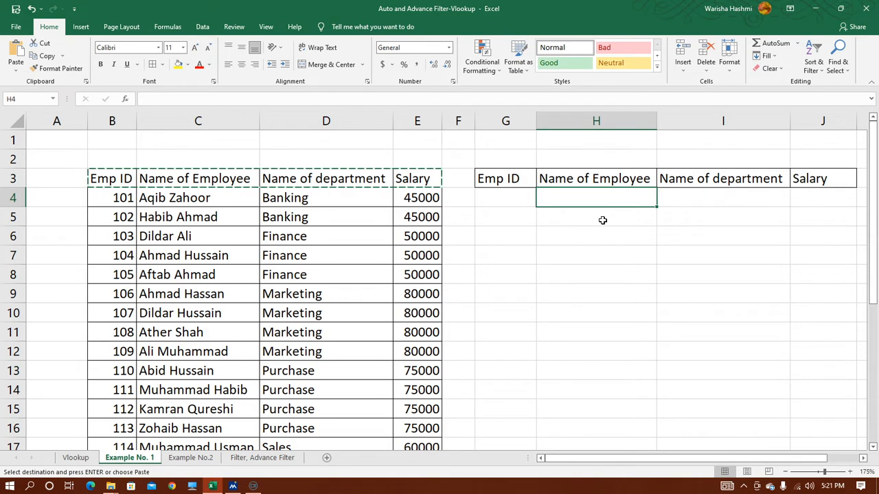
type("=")
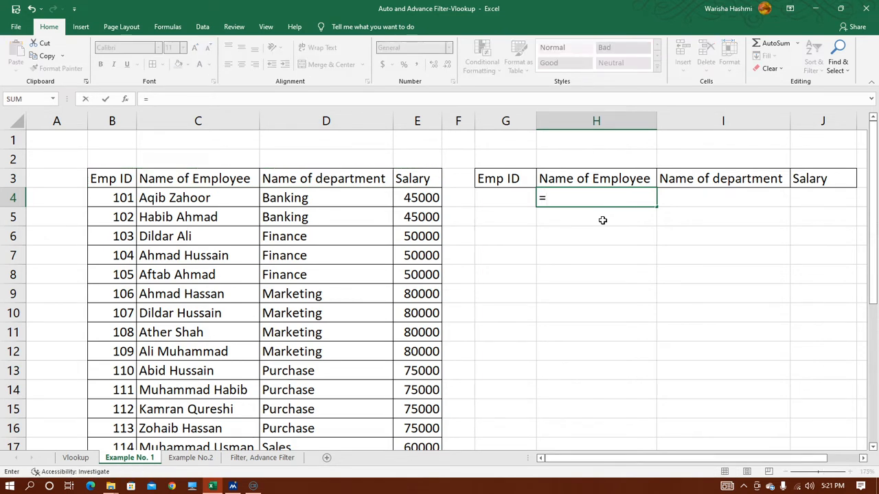
type("vlookup")
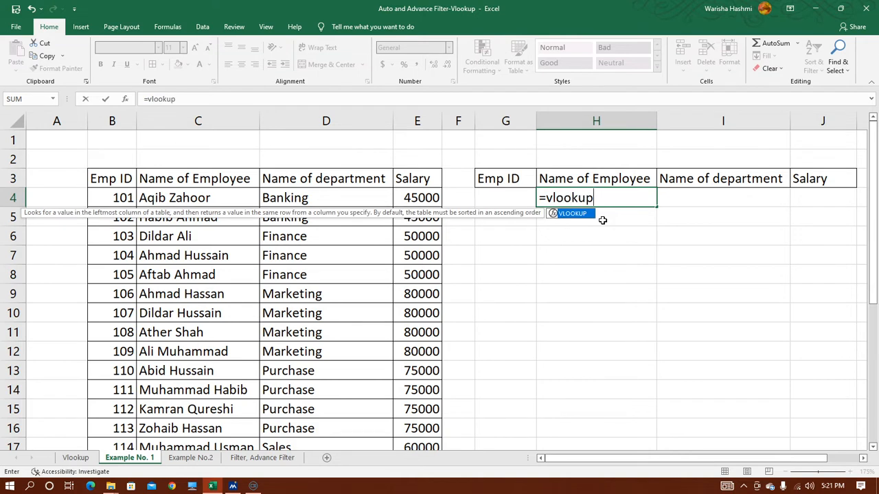
type("(")
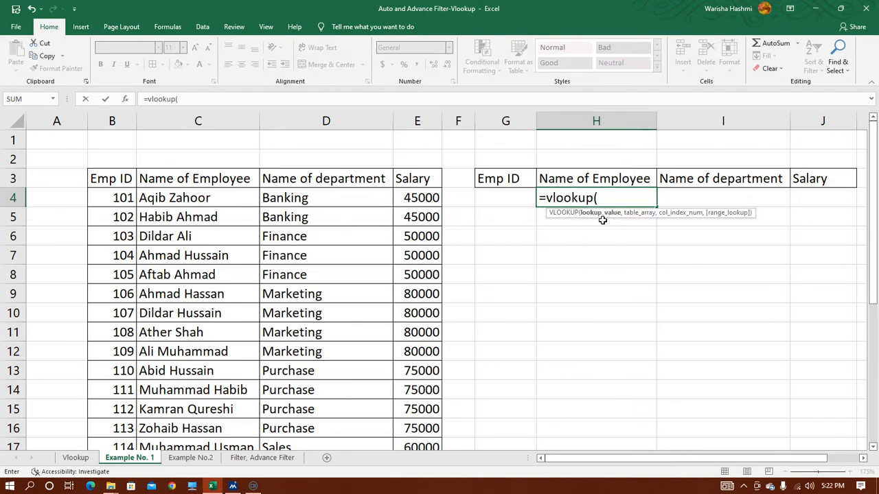
left_click(497, 199)
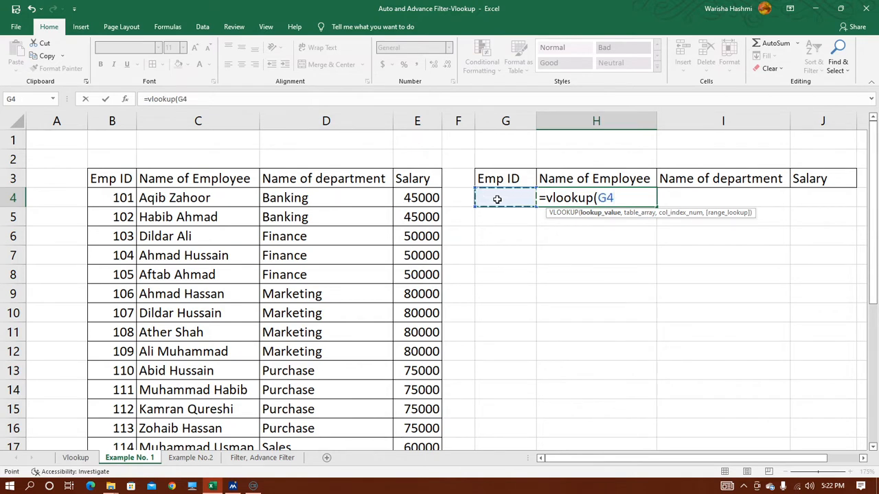
type(",")
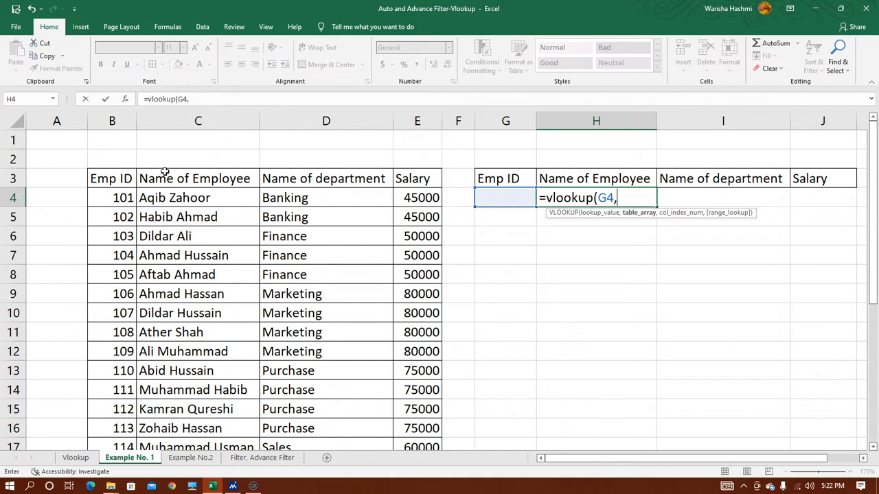
left_click_drag(118, 179, 407, 409)
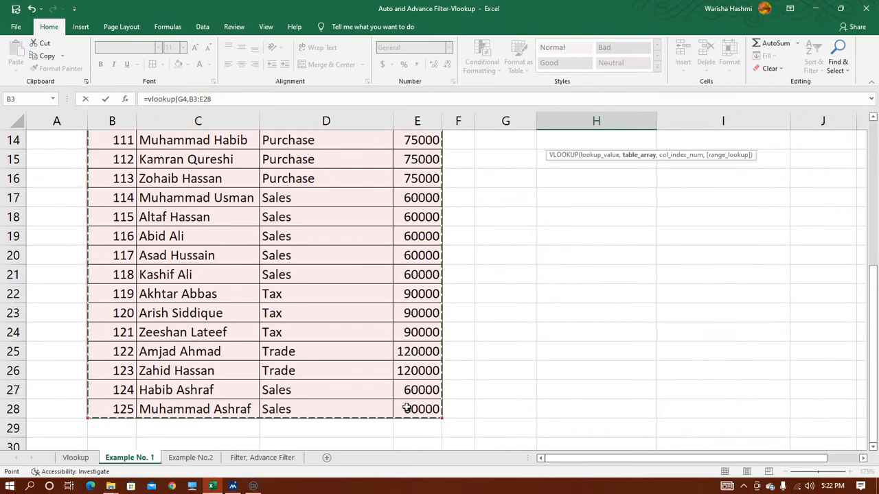
type(",")
scroll(604, 245, "up", 5)
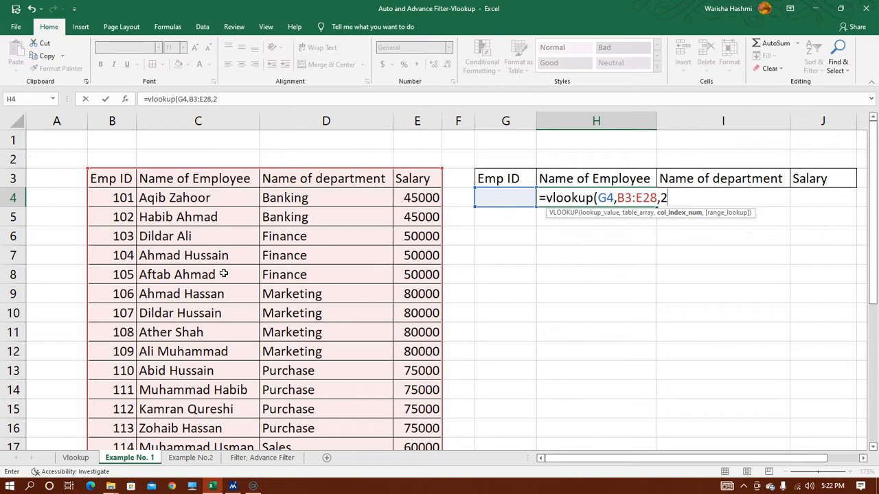
type(",")
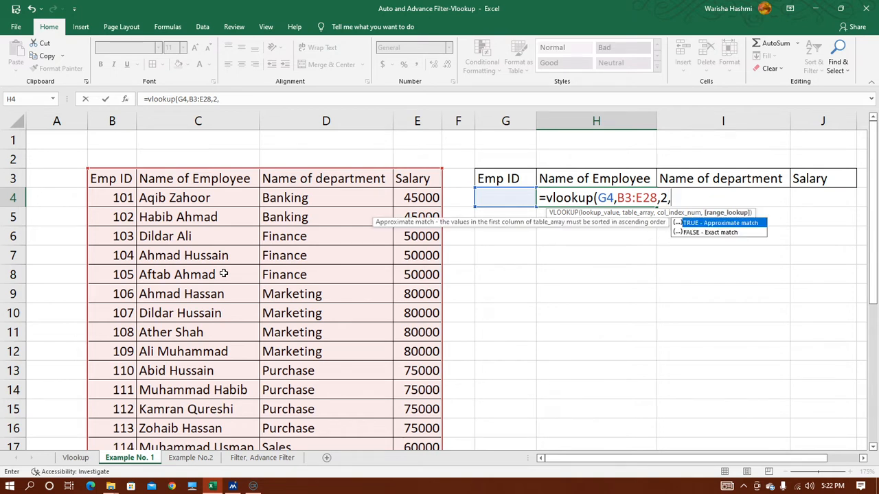
type("0)")
key("Return")
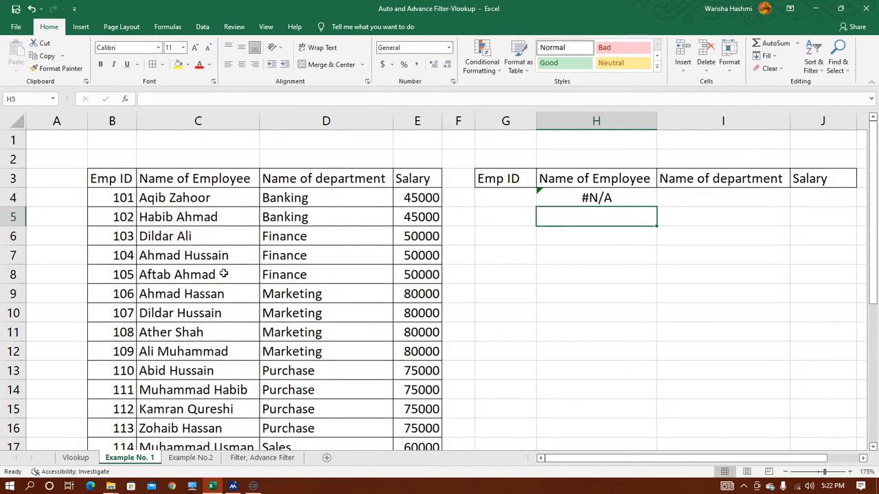
- Enter Emp ID 108 in G4 and check employee 108's row in the table
left_click(506, 193)
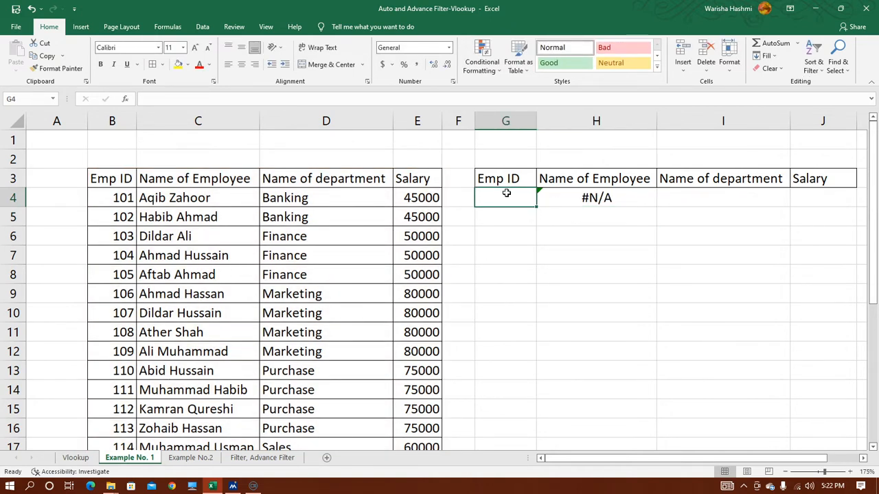
type("108")
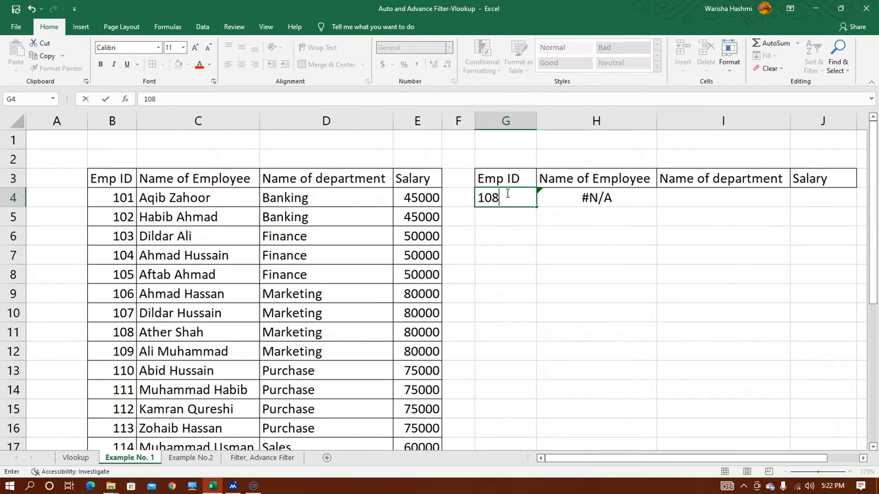
key("Return")
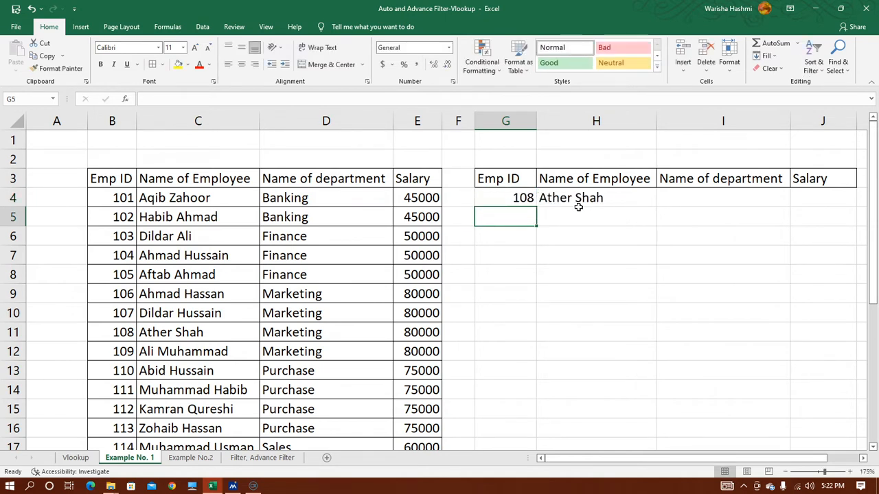
left_click_drag(123, 331, 162, 329)
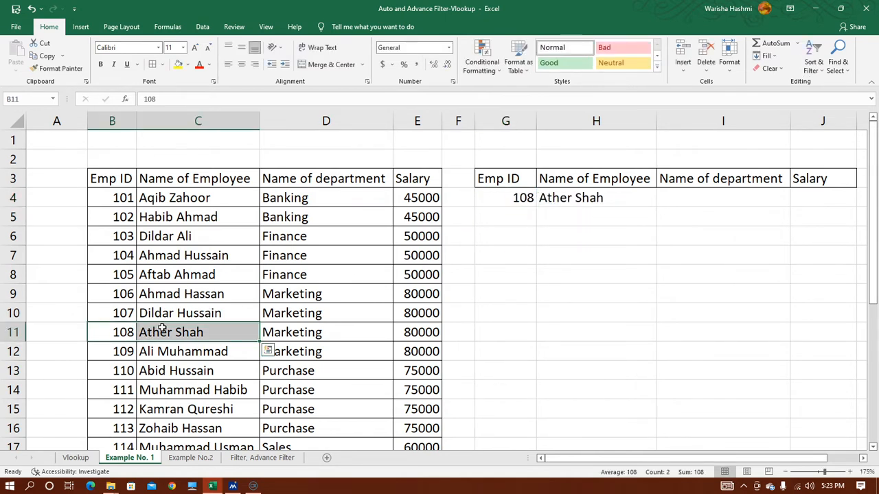
left_click(162, 329)
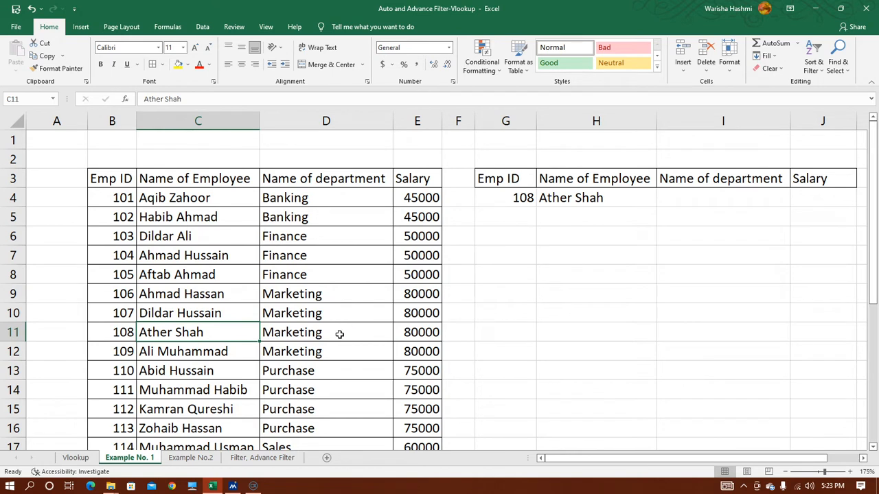
left_click(339, 334)
left_click(427, 333)
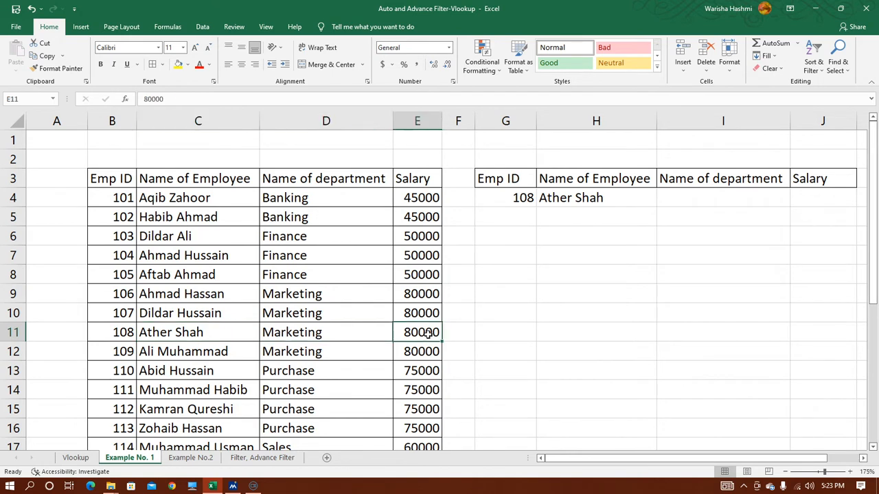
- Enter =vlookup(G4,B3:E28,3,0) in I4 to return the department, Marketing
left_click(694, 199)
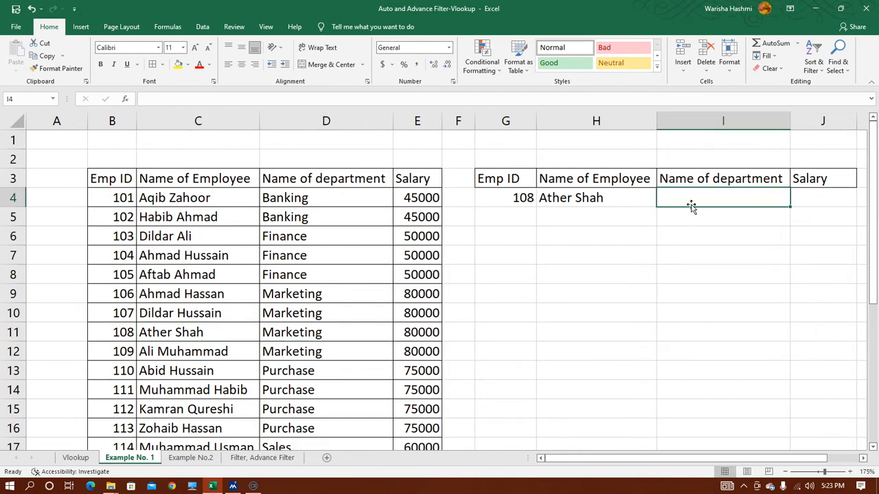
type("=vl")
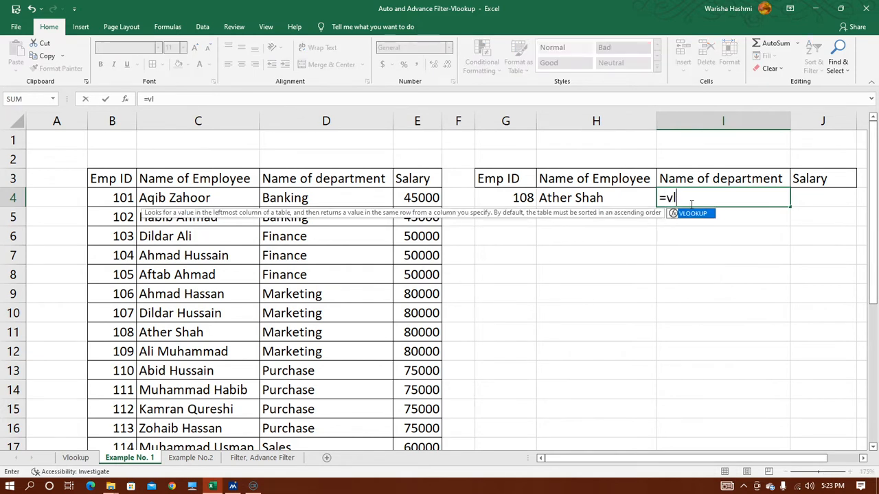
type("ookup(")
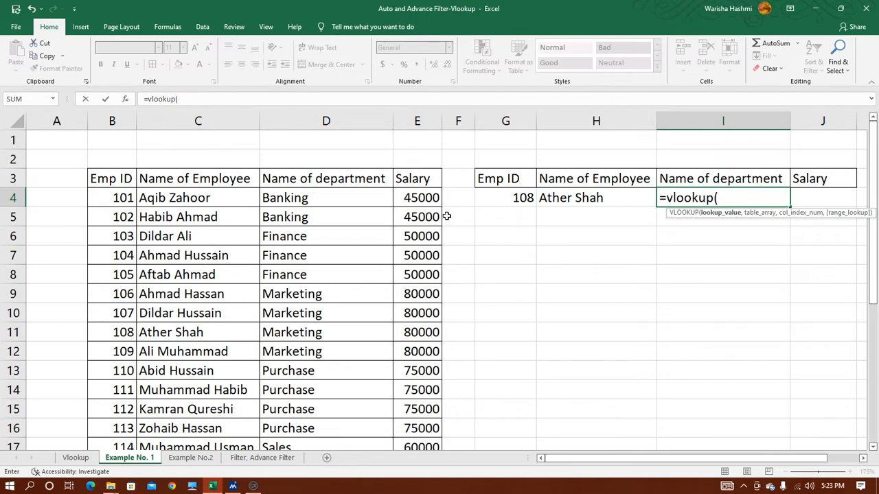
left_click(486, 195)
type(",")
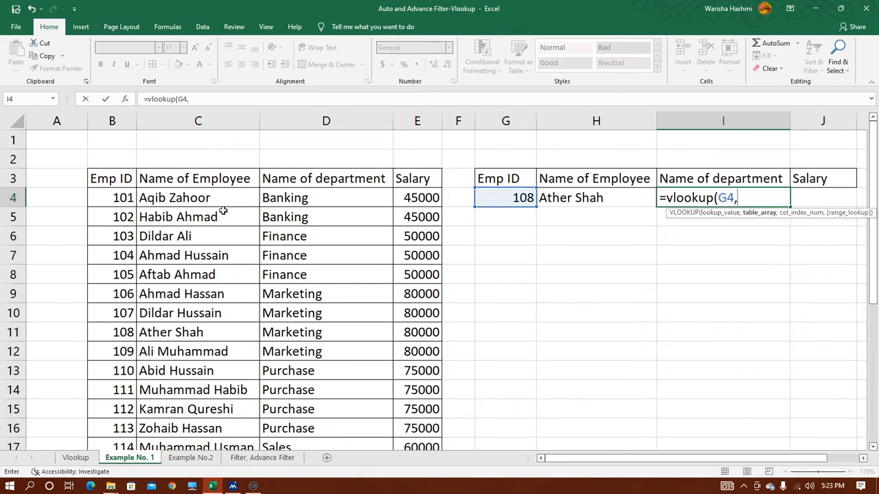
left_click(127, 178)
key("ctrl+shift+Right")
key("ctrl+shift+Down")
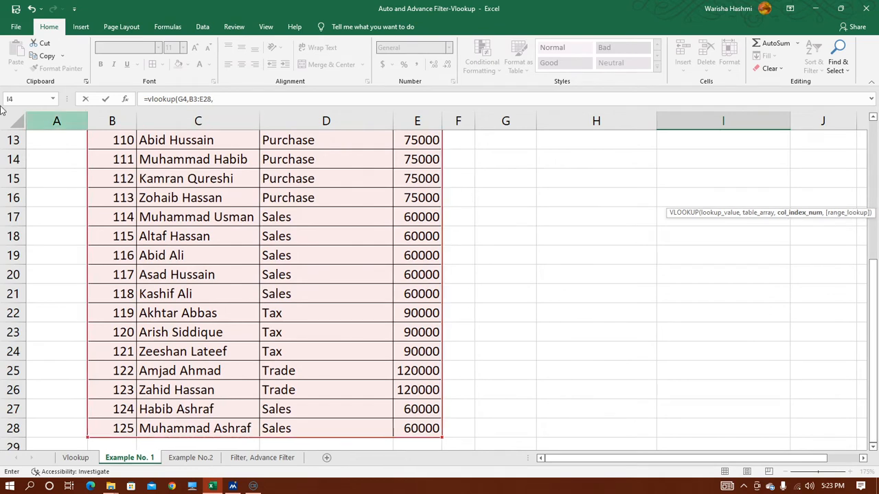
type(",")
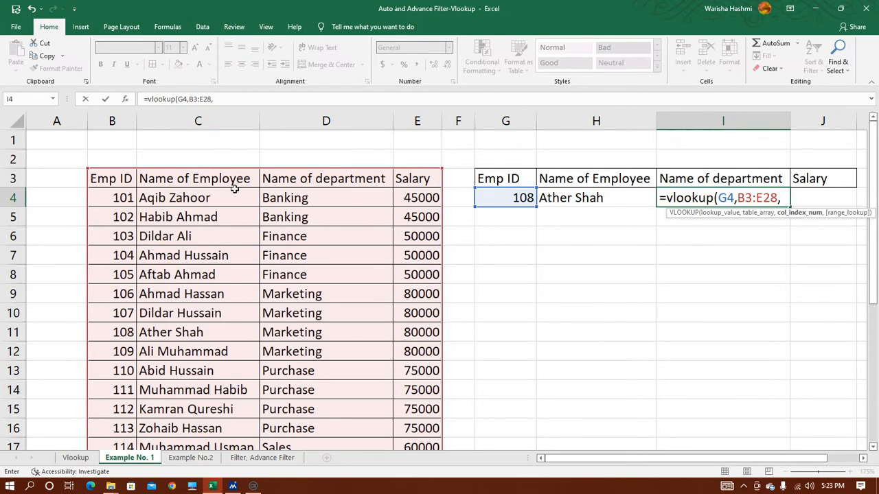
type("3")
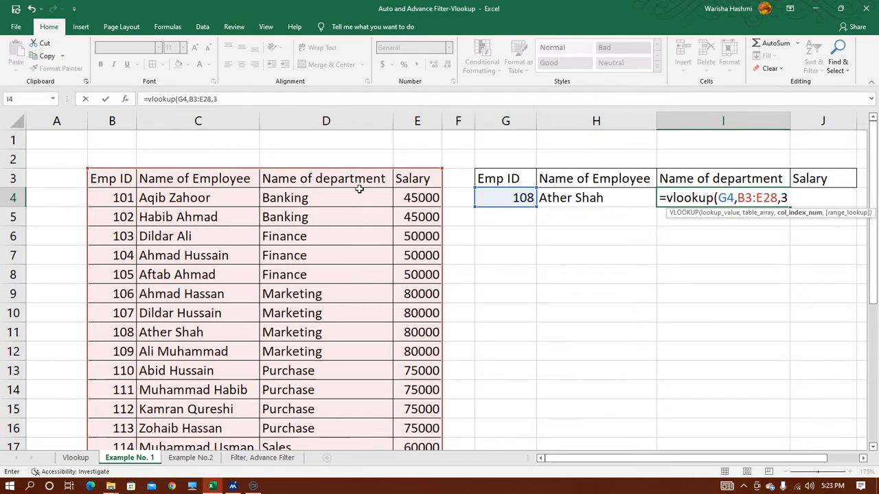
type(",0")
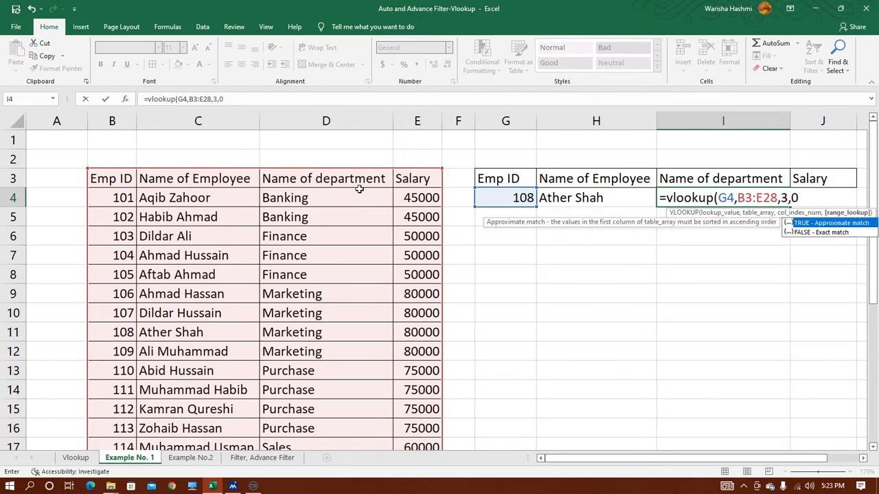
type(")")
key("Return")
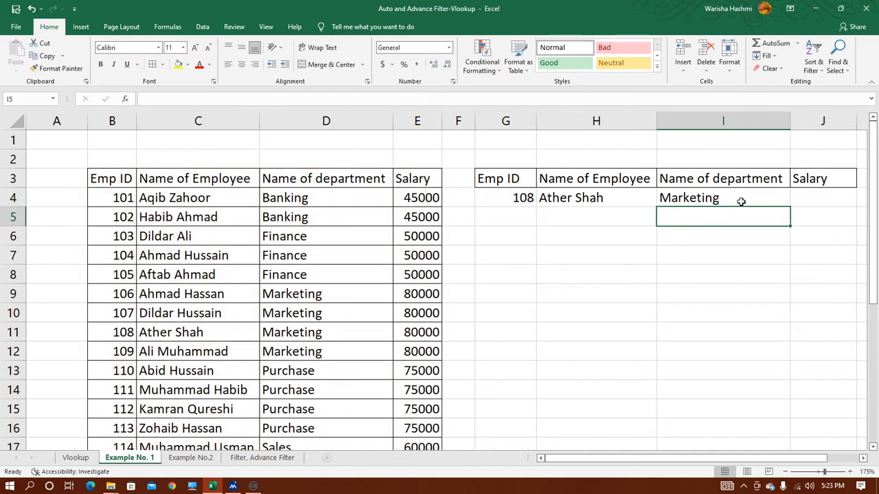
left_click(814, 196)
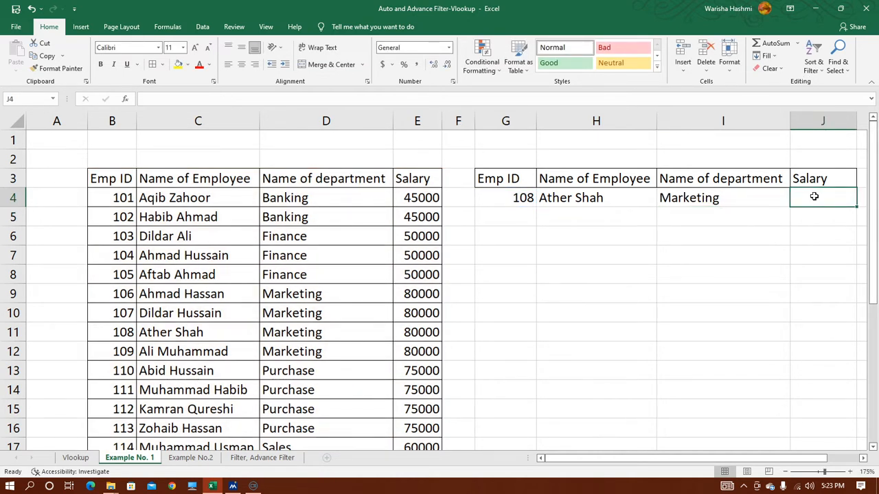
- Widen column J and enter =vlookup(G4,B3:E28,4,0) in J4, returning salary 80000
left_click_drag(858, 119, 867, 120)
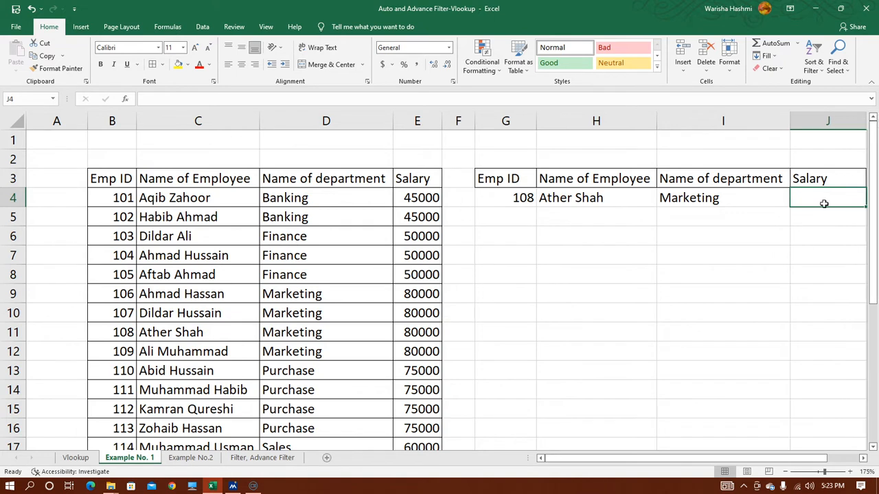
type("=")
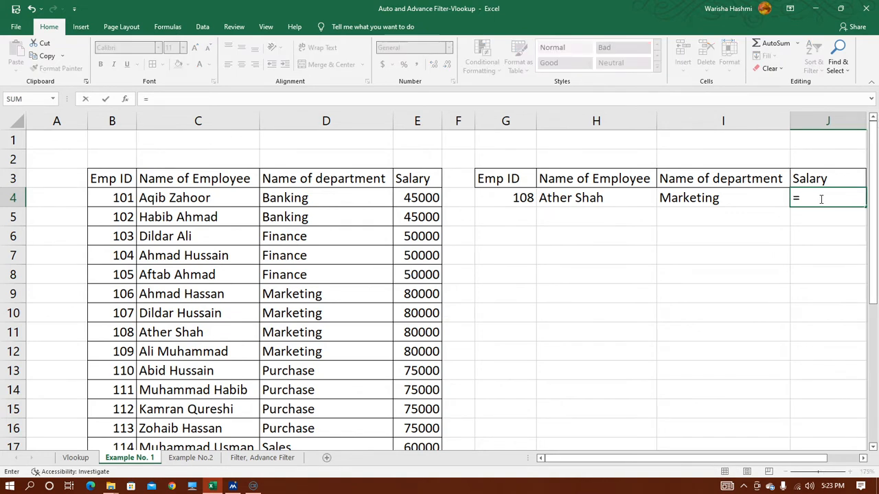
type("vloo")
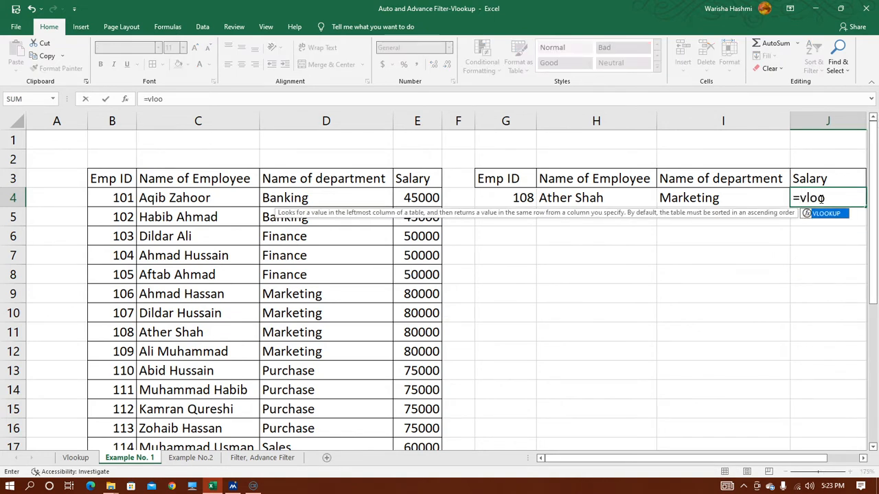
type("kup")
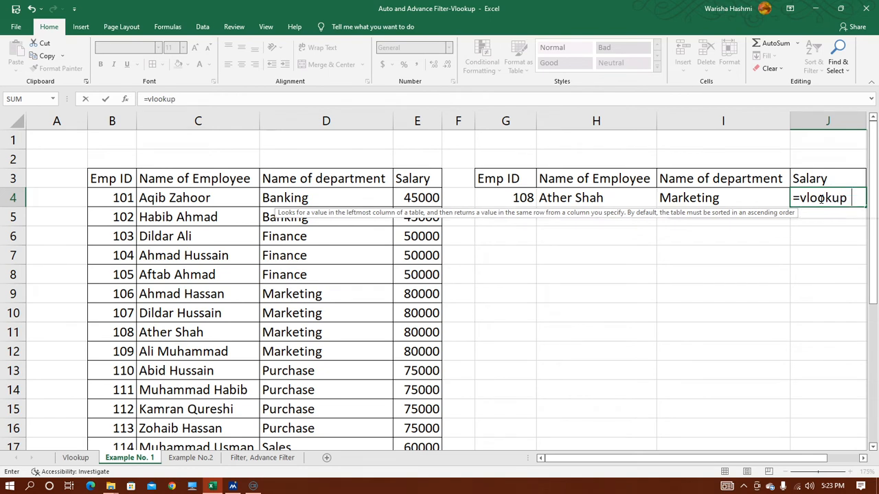
type("(")
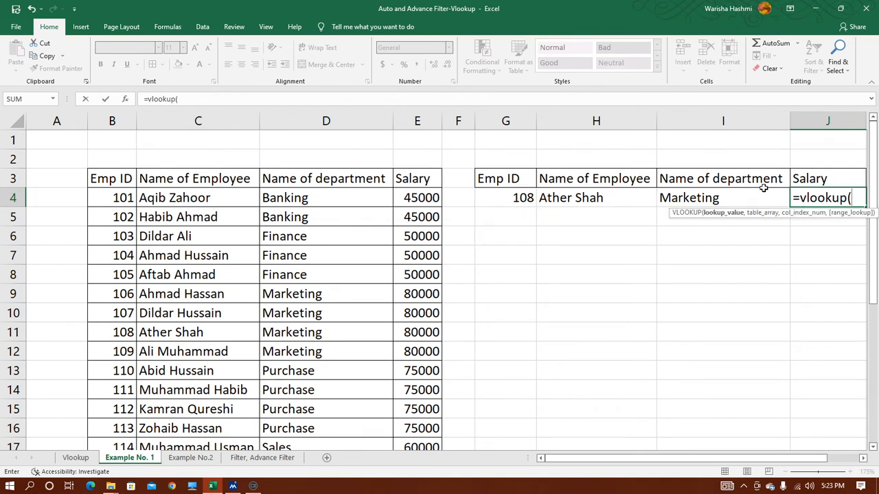
left_click(500, 197)
type(",")
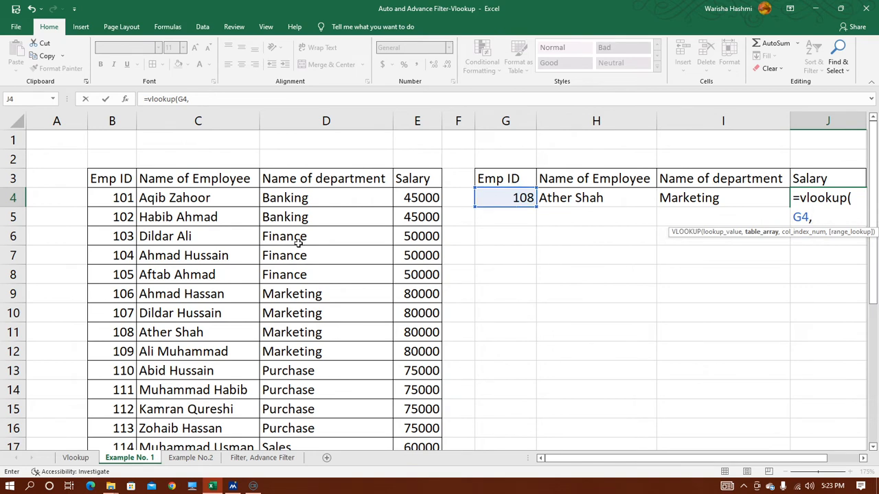
left_click(124, 177)
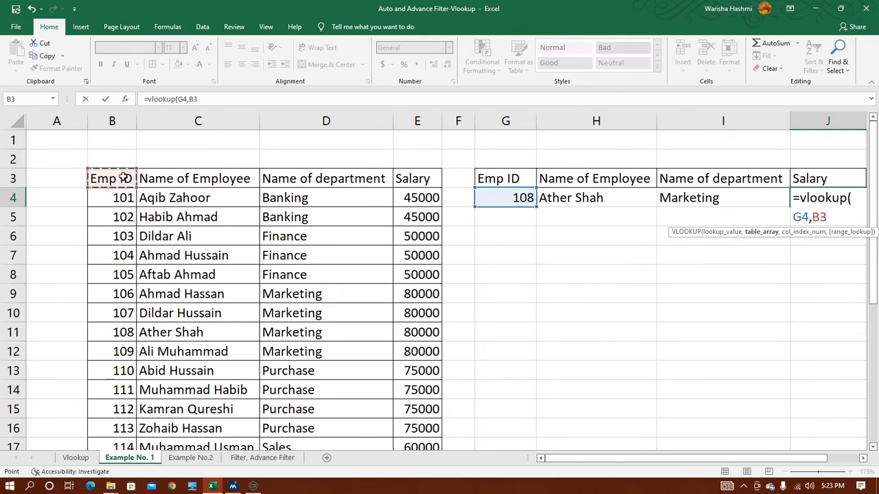
key("ctrl+shift+Right")
key("ctrl+shift+Down")
type(",")
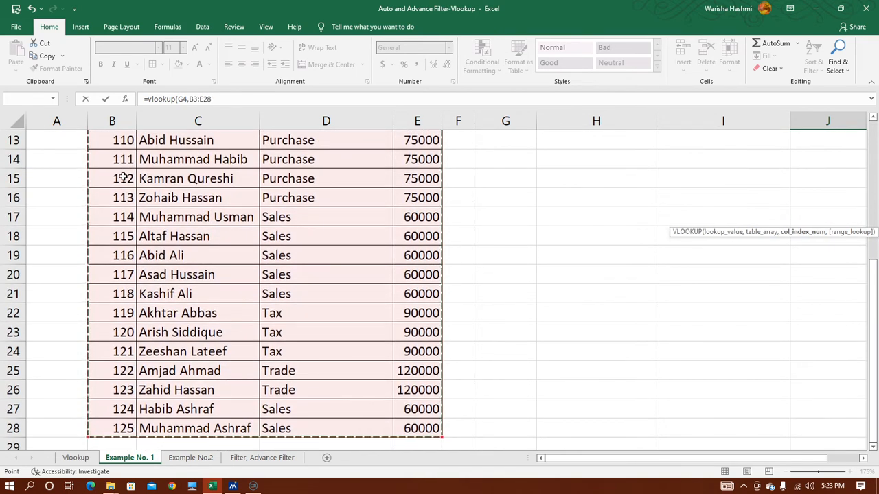
scroll(563, 297, "up", 4)
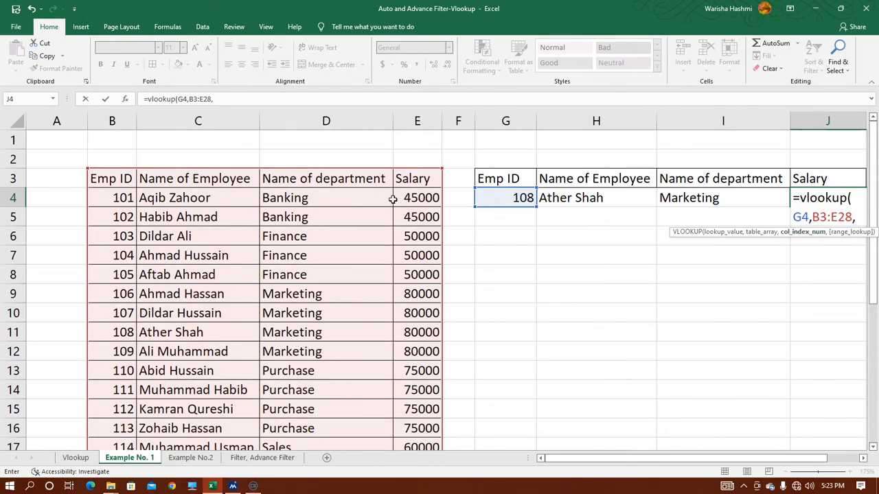
type("4,0")
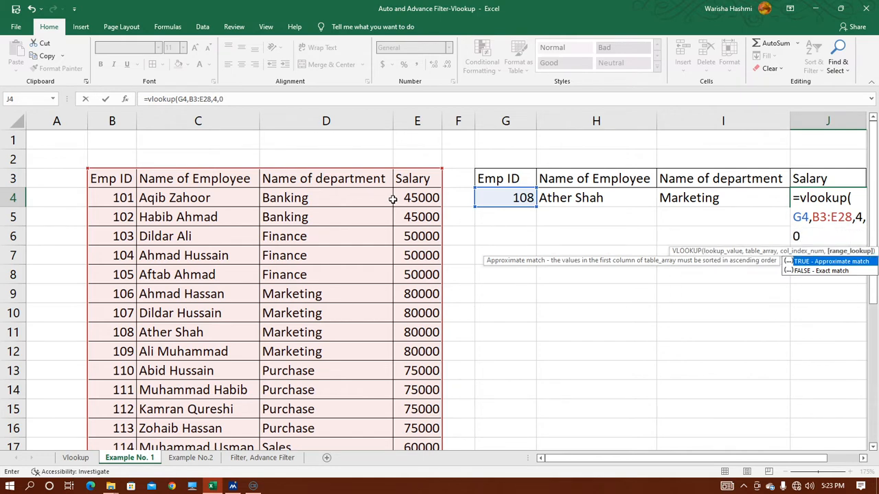
key("Left")
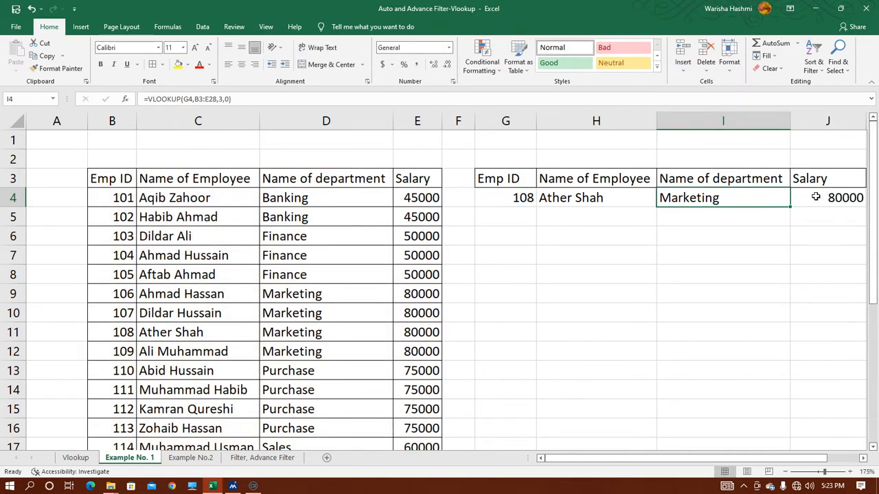
left_click(817, 199)
key("Right")
key("Right")
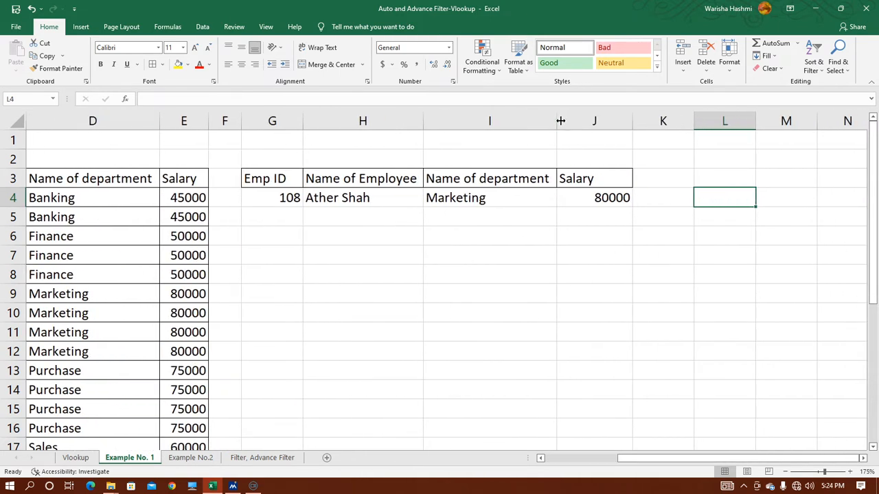
- Narrow columns I and J, then give G3:J4 all borders and centred alignment
left_click_drag(560, 121, 554, 121)
left_click_drag(628, 120, 606, 122)
left_click_drag(282, 178, 576, 197)
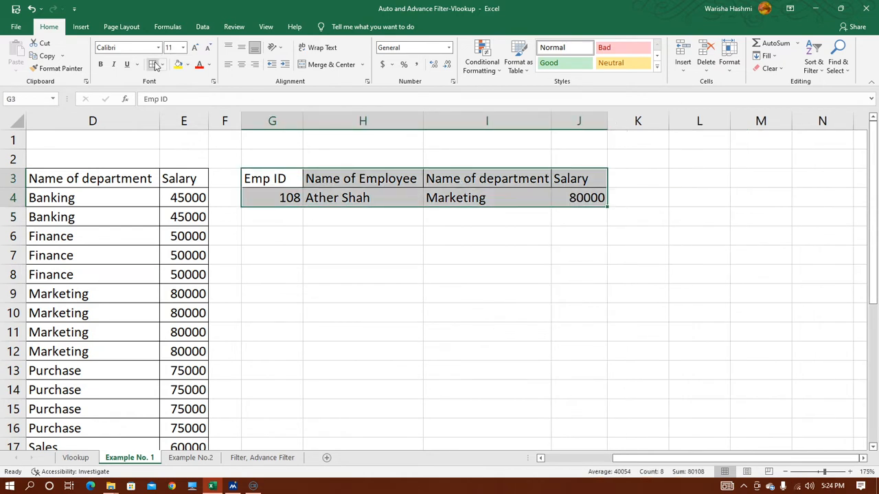
left_click(155, 65)
left_click(242, 64)
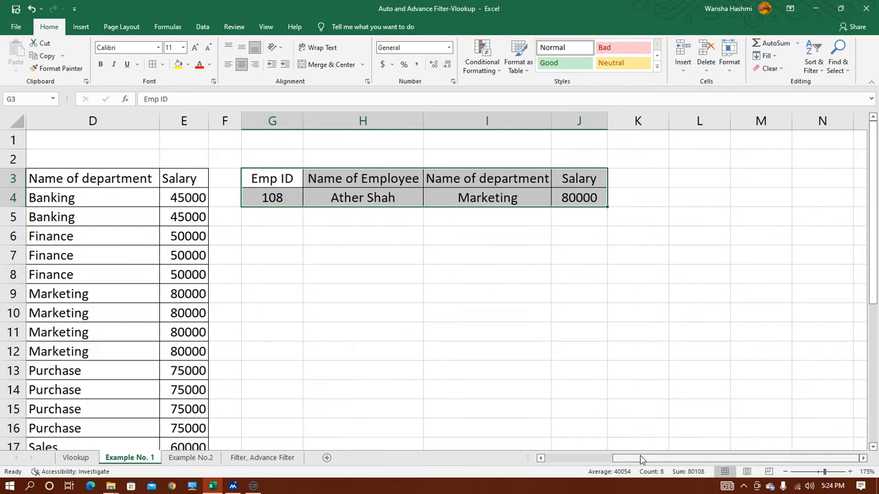
left_click_drag(641, 460, 571, 458)
left_click(550, 275)
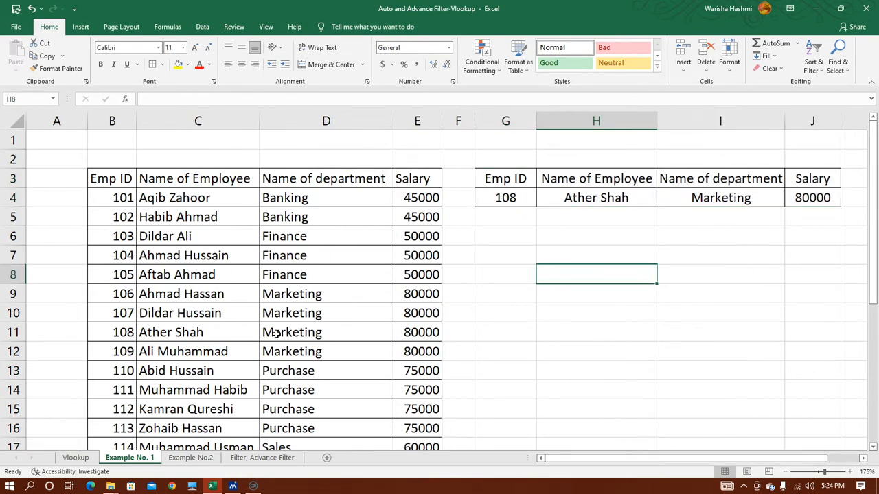
left_click(510, 199)
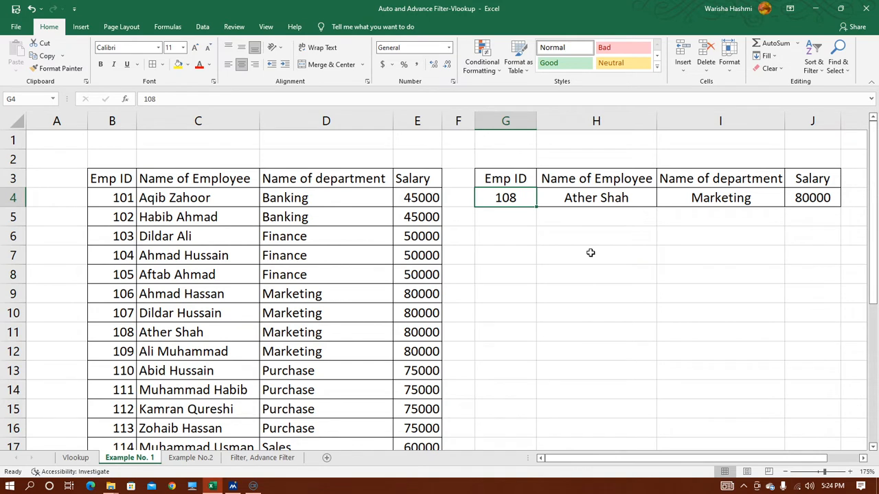
- Enter Emp ID 111 in G4 and check its Purchase, 75000 row in the table
type("111")
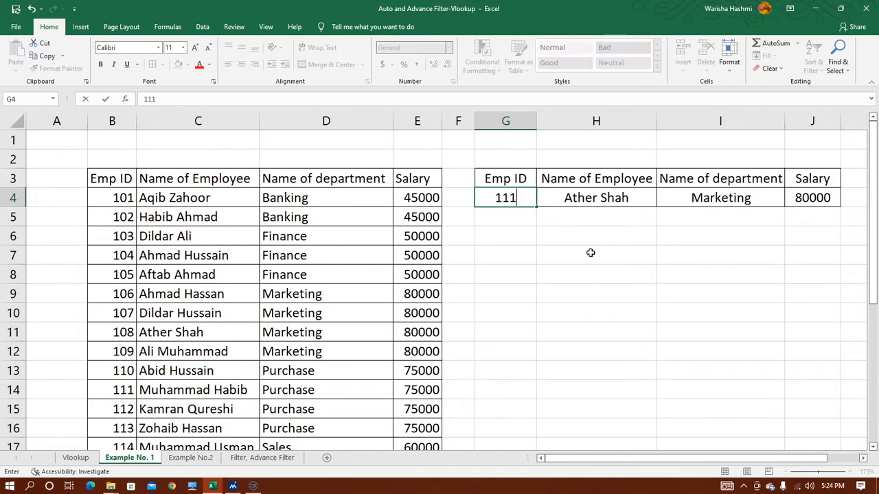
key("Return")
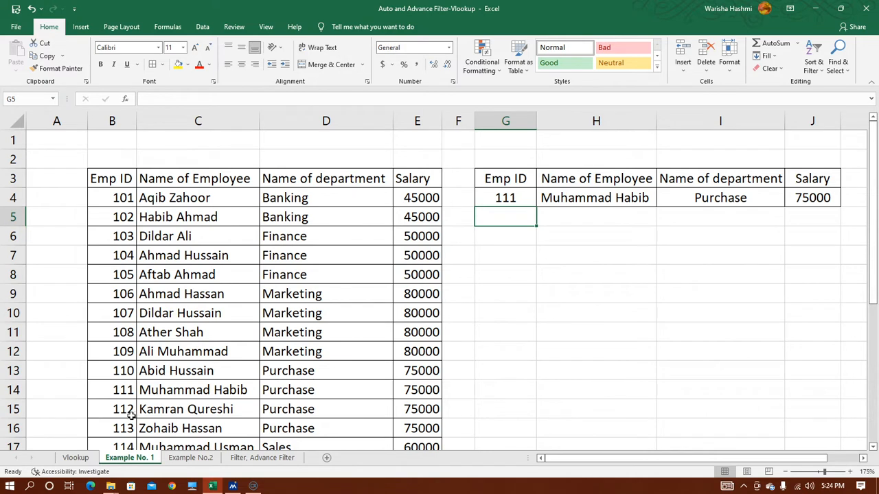
left_click(124, 390)
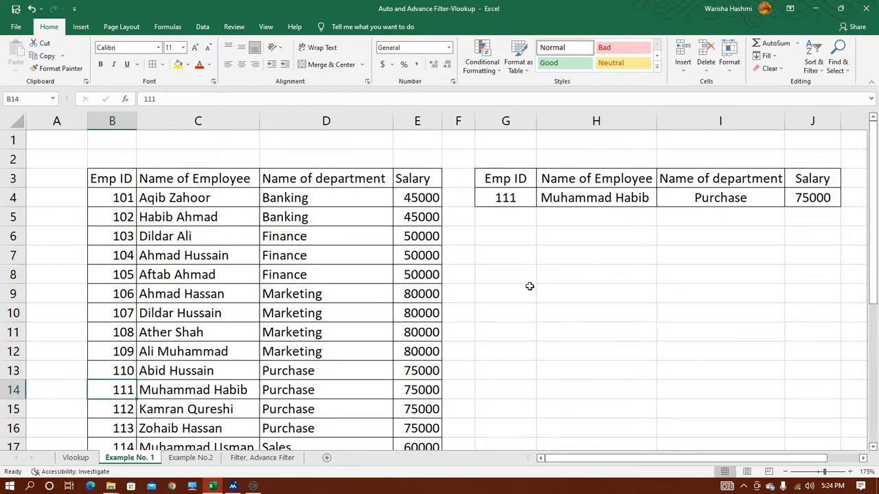
- Add row 29 to the employee table: ID 126, the new employee's name, Tax, 120000
scroll(466, 285, "down", 6)
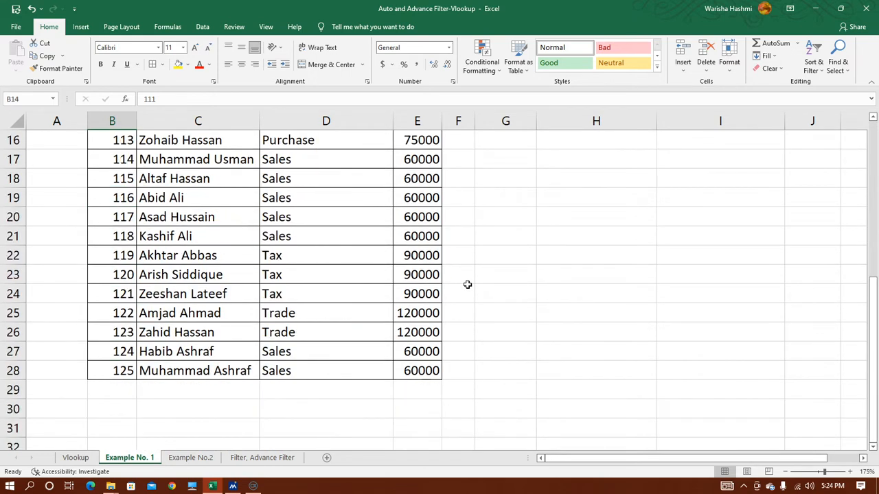
left_click(120, 332)
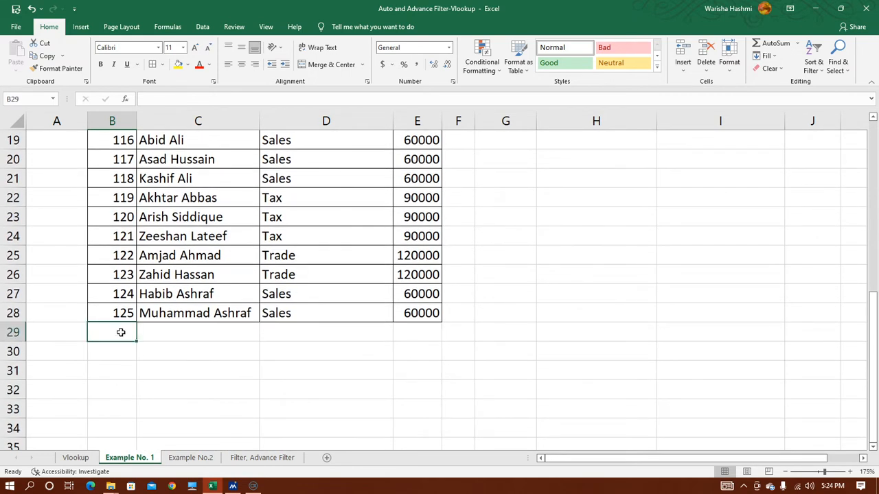
type("12")
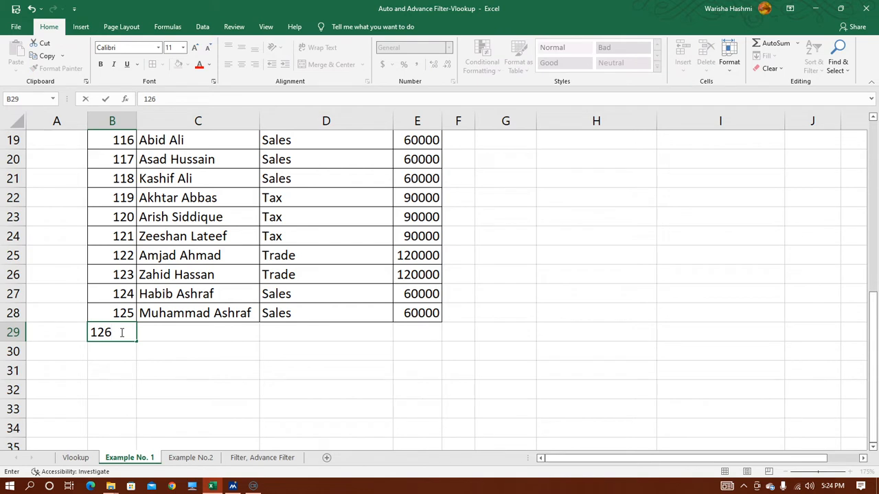
type("6")
key("Tab")
type("Taimoo")
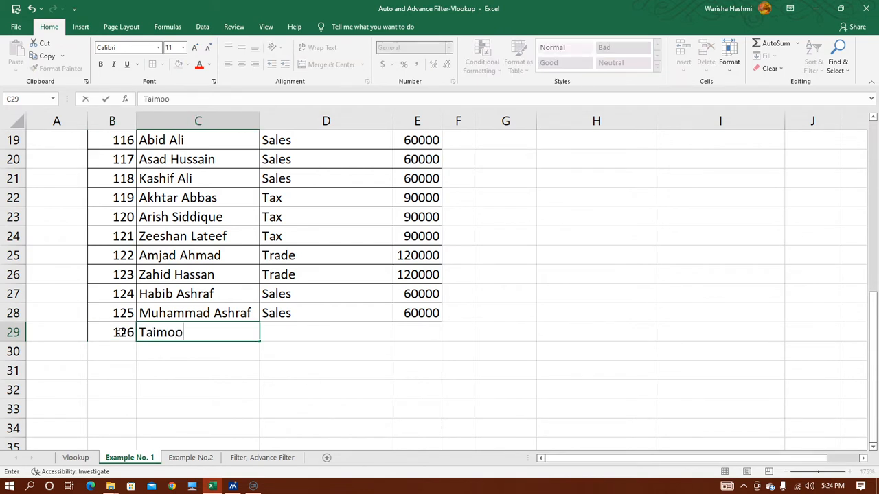
type("r A")
type("Hassan")
key("Tab")
type("Tax")
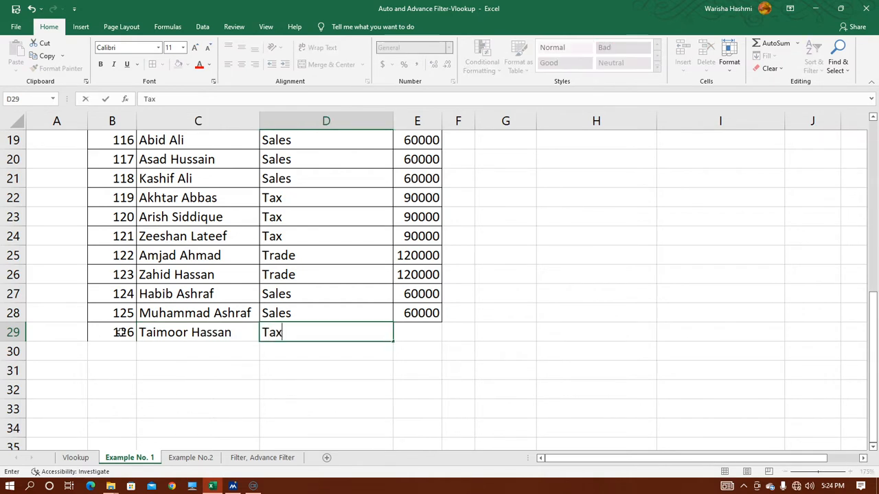
key("Tab")
type("120000")
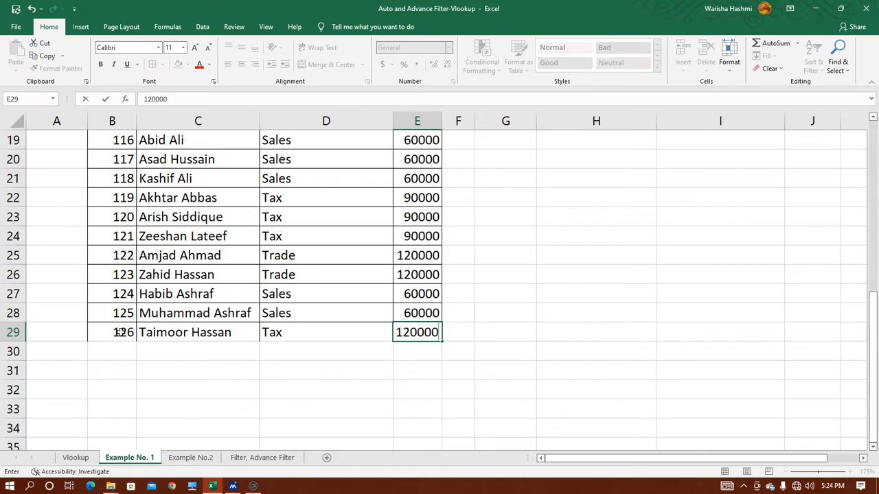
key("Return")
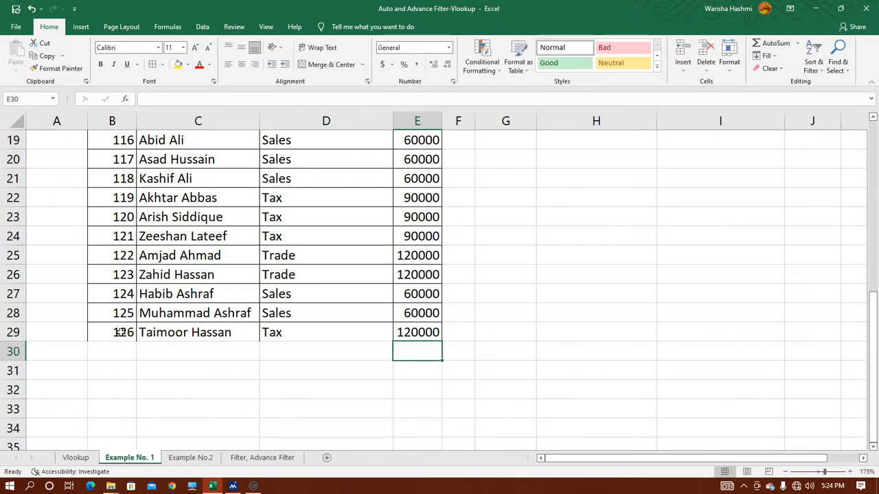
scroll(677, 302, "up", 1)
scroll(677, 303, "up", 6)
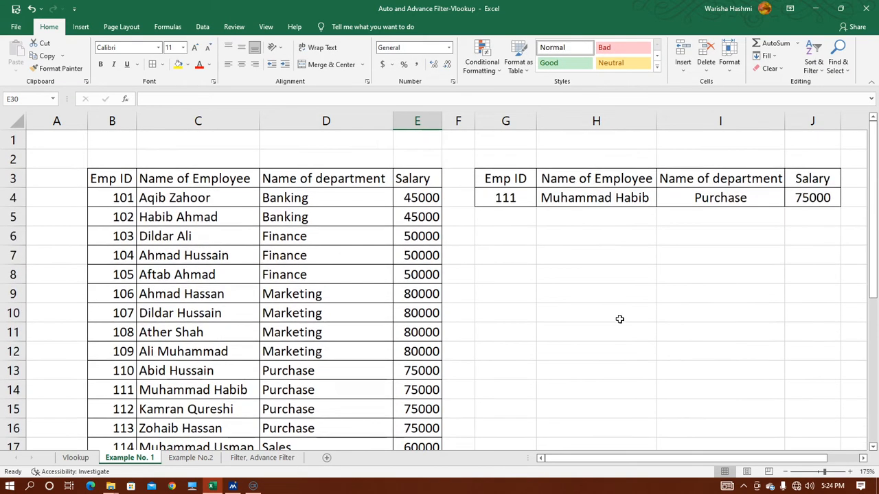
- Inspect the H4 lookup formula and its B3:E28 range without changing it
left_click(594, 198)
double_click(595, 197)
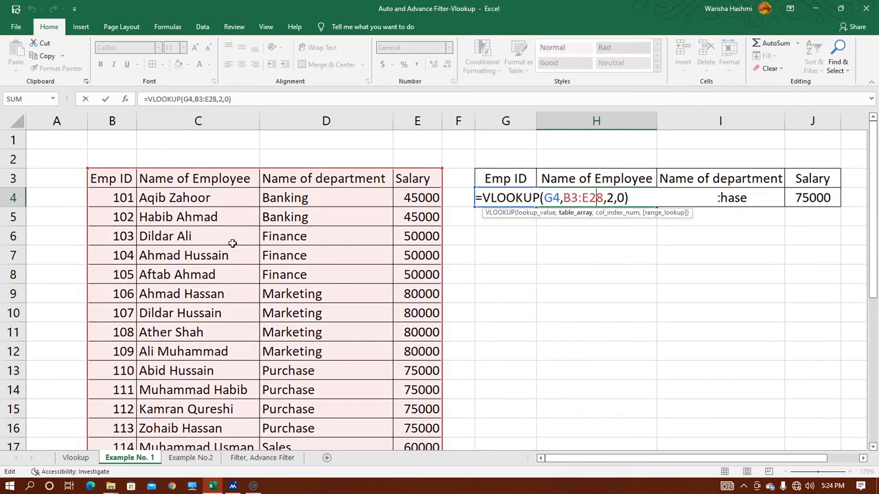
scroll(231, 245, "down", 6)
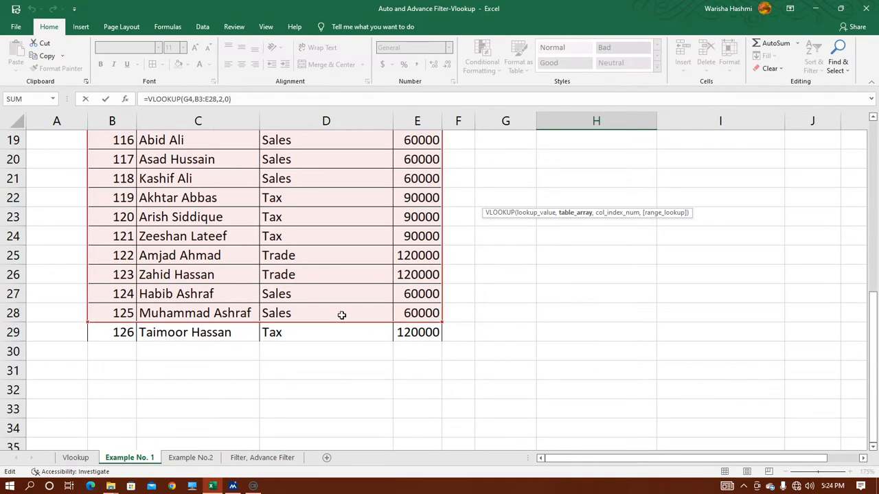
scroll(531, 308, "up", 5)
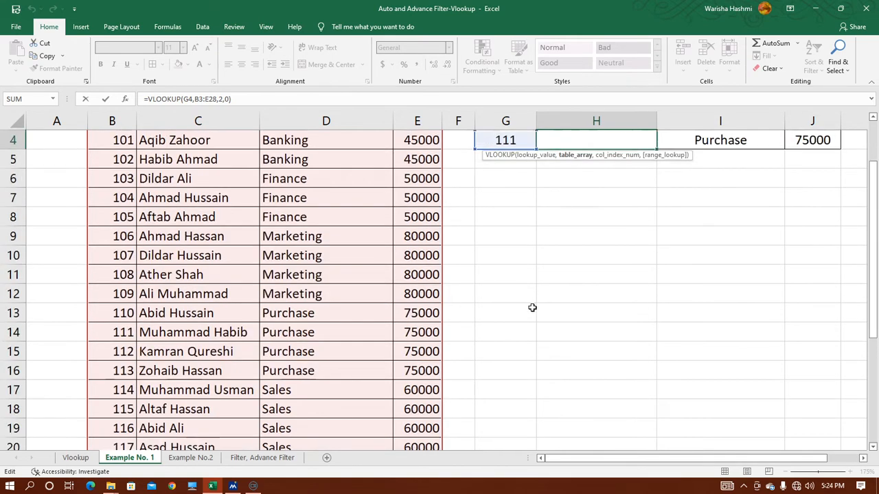
scroll(532, 307, "down", 4)
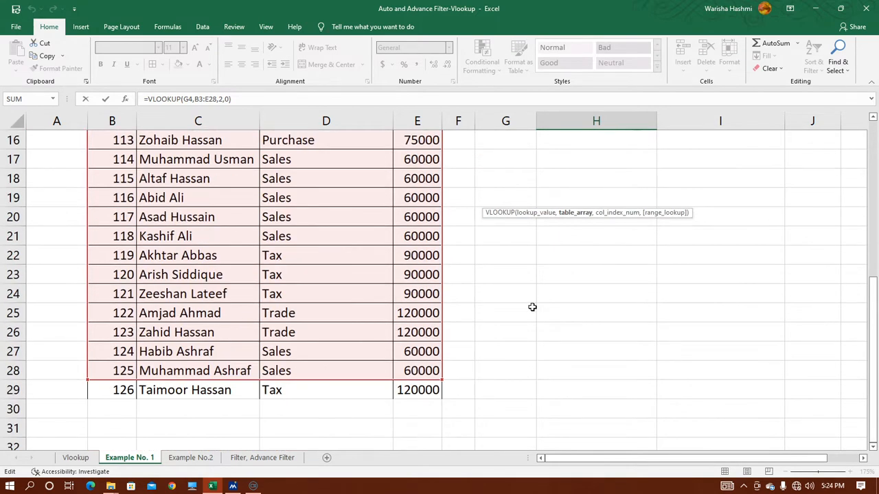
key("Return")
- Change G4 to Emp ID 126, producing #N/A, and reopen the H4 formula
double_click(505, 198)
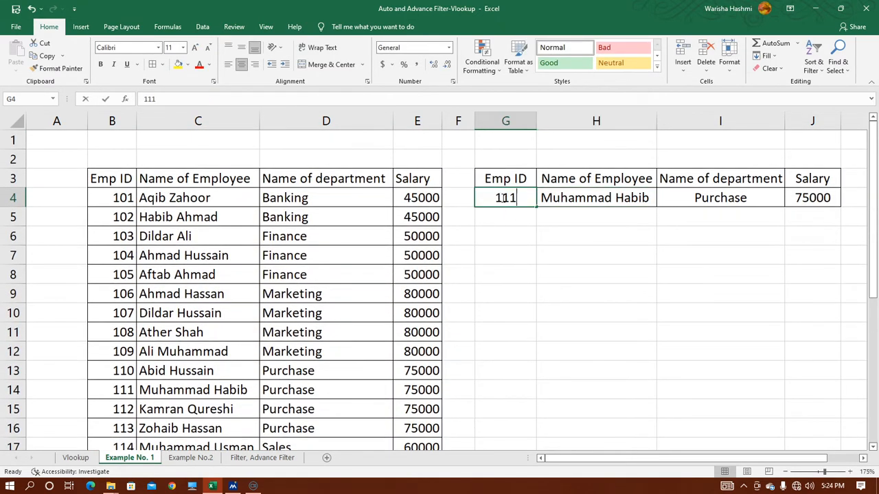
type("126")
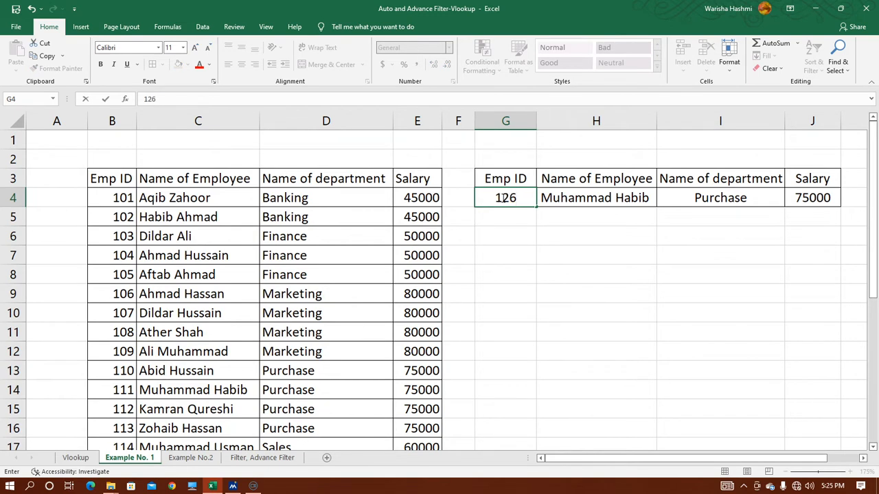
key("Return")
double_click(606, 197)
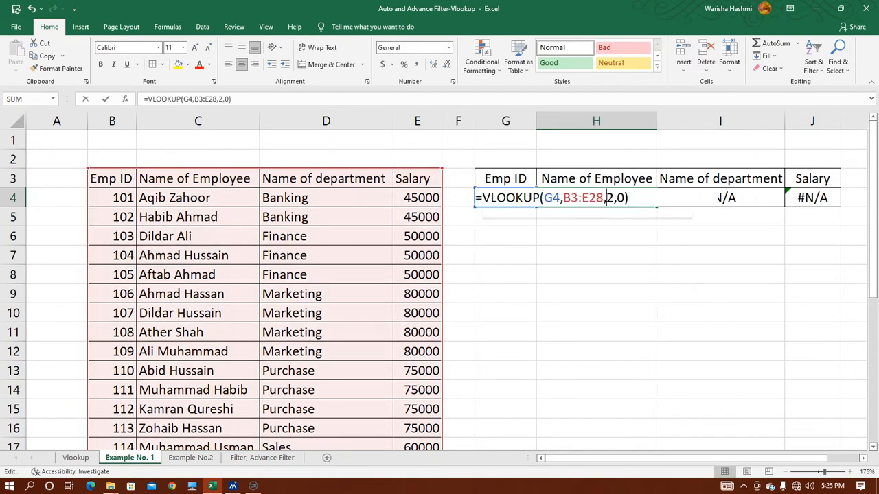
scroll(166, 331, "down", 8)
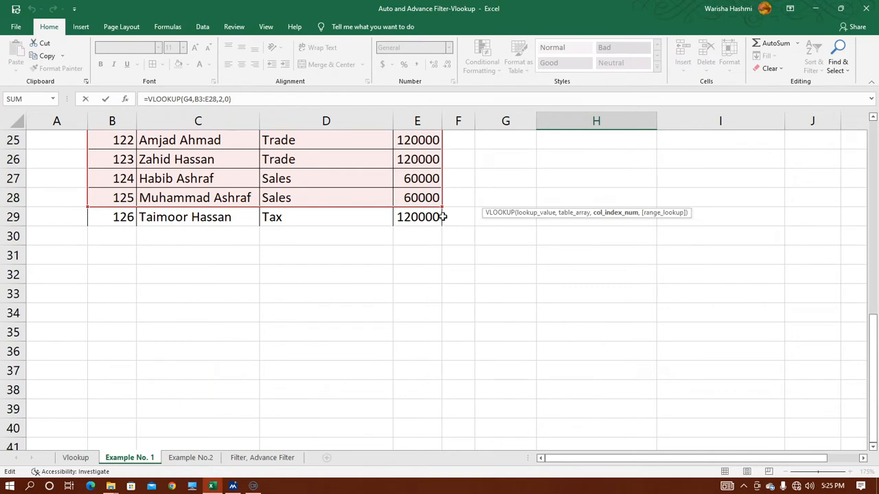
- Extend the H4 name lookup range to B3:E29
left_click_drag(442, 206, 443, 226)
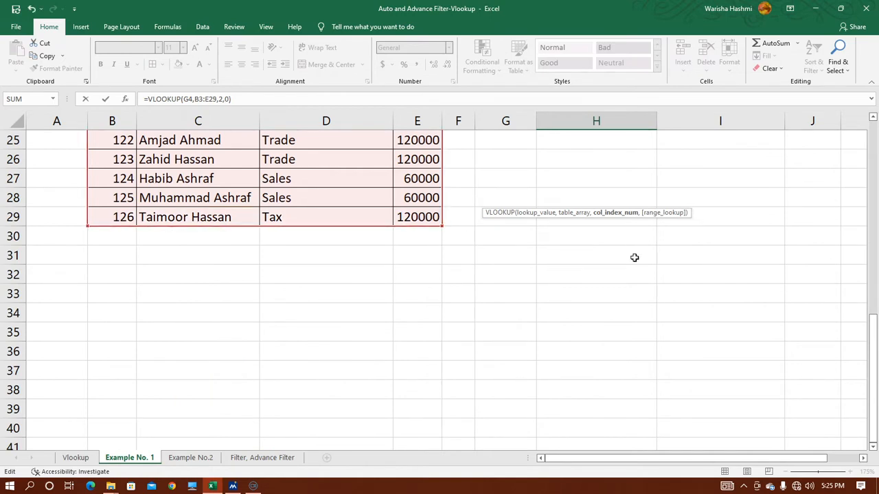
key("Return")
scroll(633, 257, "up", 2)
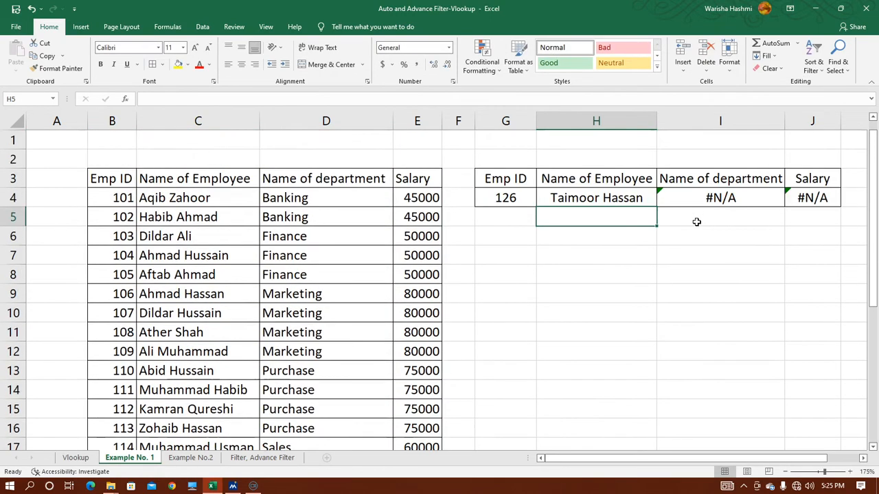
left_click(610, 197)
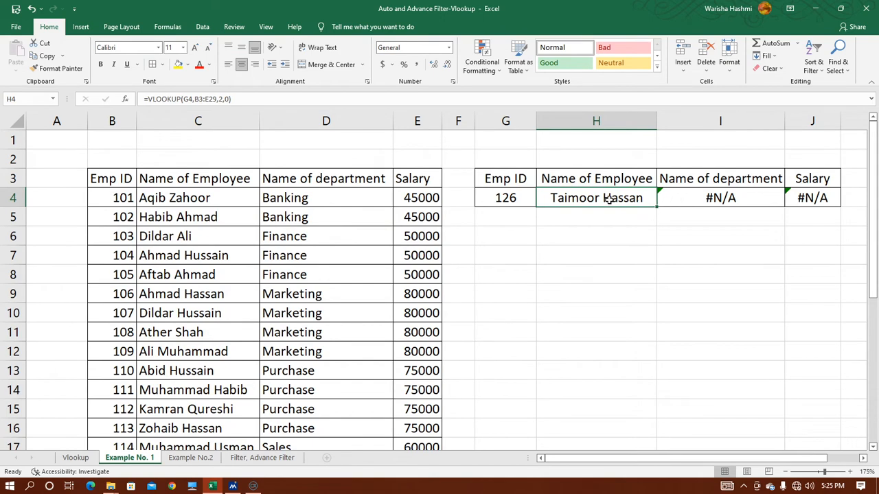
- Extend the I4 department lookup range to B3:E29
double_click(715, 199)
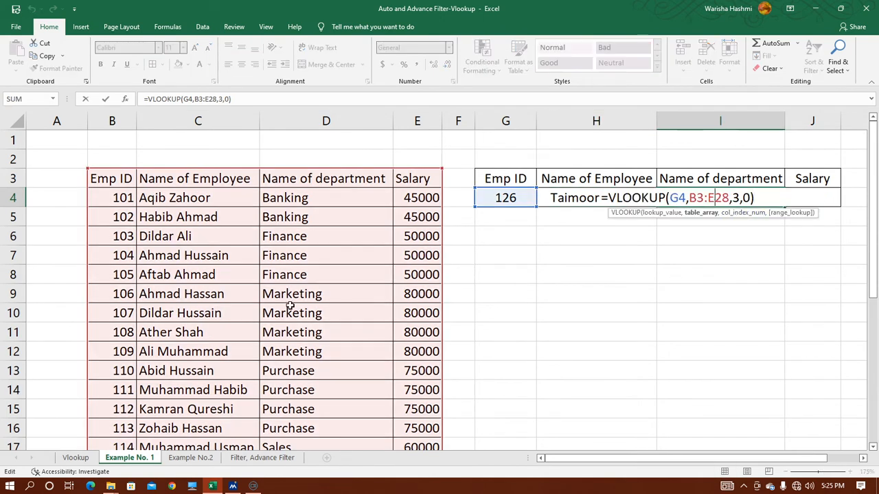
scroll(291, 305, "down", 7)
left_click_drag(446, 265, 444, 284)
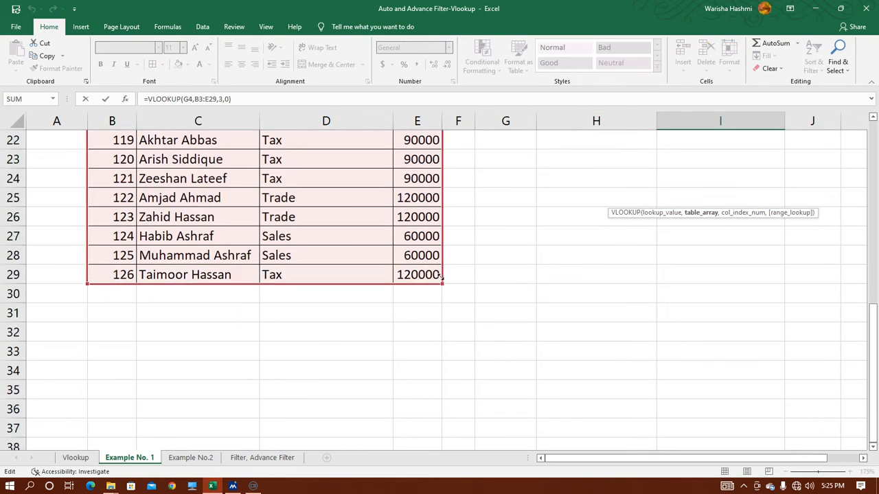
scroll(773, 257, "up", 7)
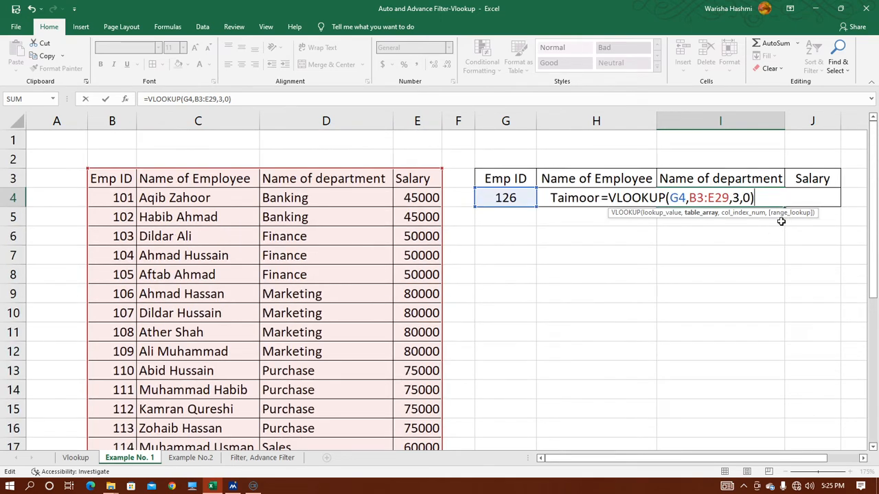
key("Return")
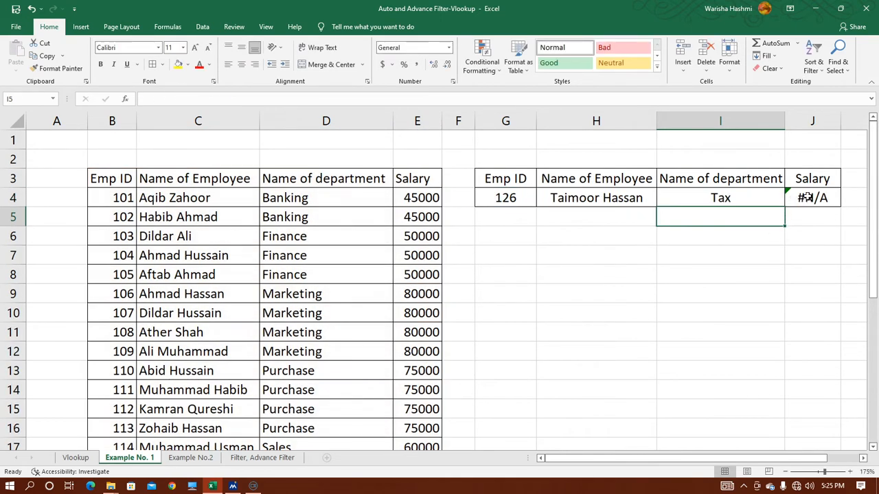
- Extend the salary lookup range to B3:E29 so Emp ID 126 returns 120000
double_click(807, 197)
scroll(402, 257, "down", 5)
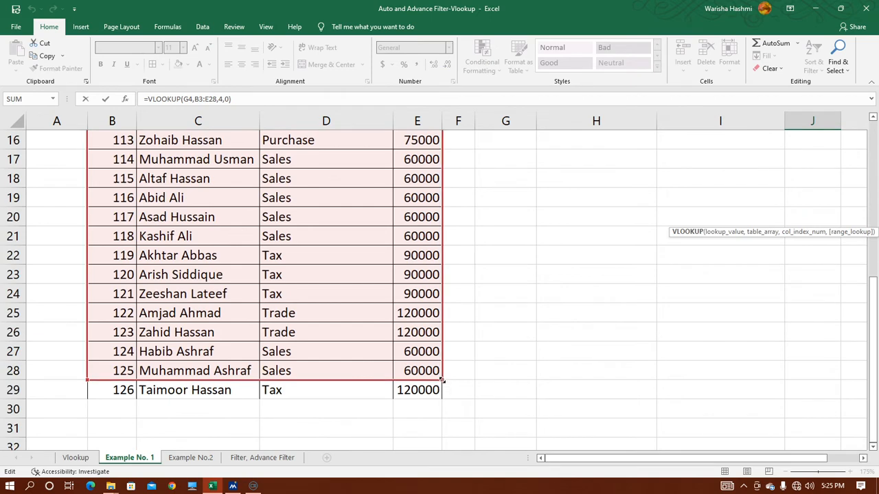
left_click_drag(443, 380, 443, 399)
key("Return")
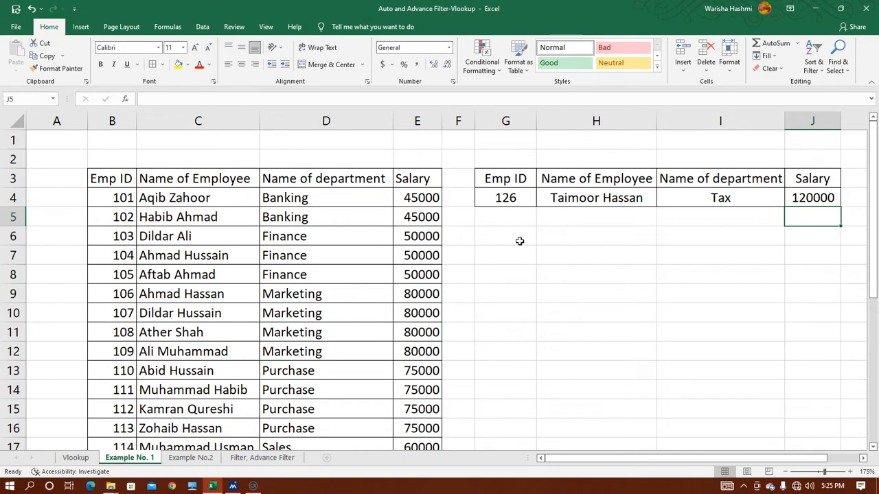
scroll(435, 235, "down", 5)
scroll(435, 235, "up", 5)
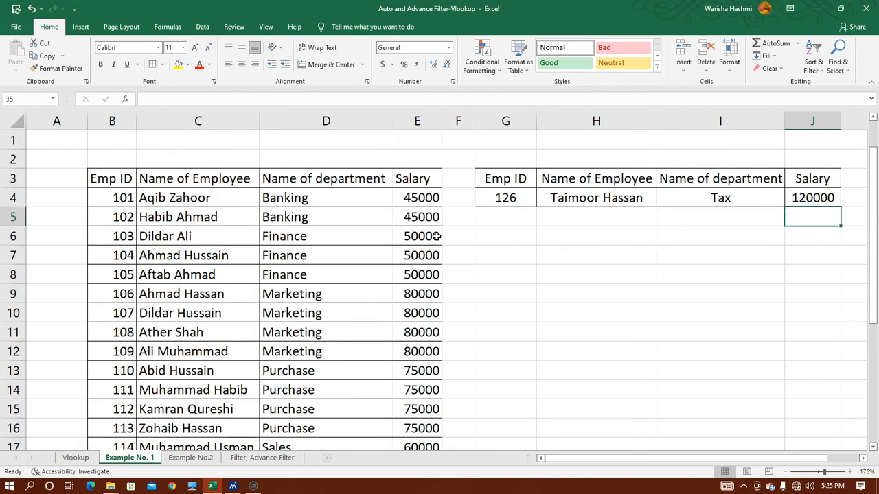
- Convert the employee range B3:E29 into an Excel table with headers using Ctrl+T
left_click(127, 178)
key("ctrl+shift+Right")
key("ctrl+shift+Down")
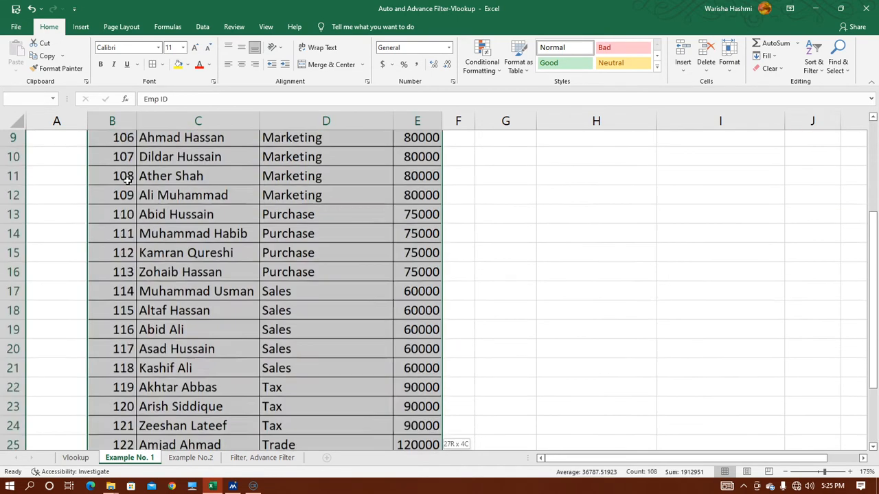
key("ctrl+t")
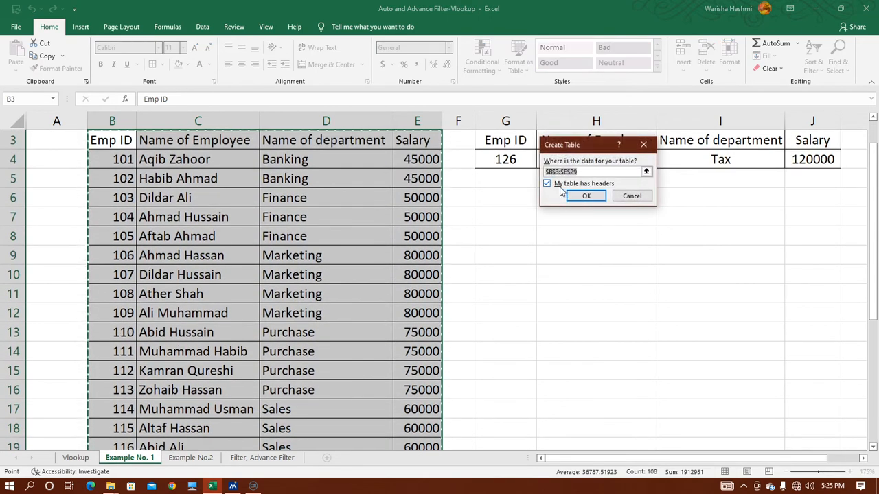
left_click(585, 197)
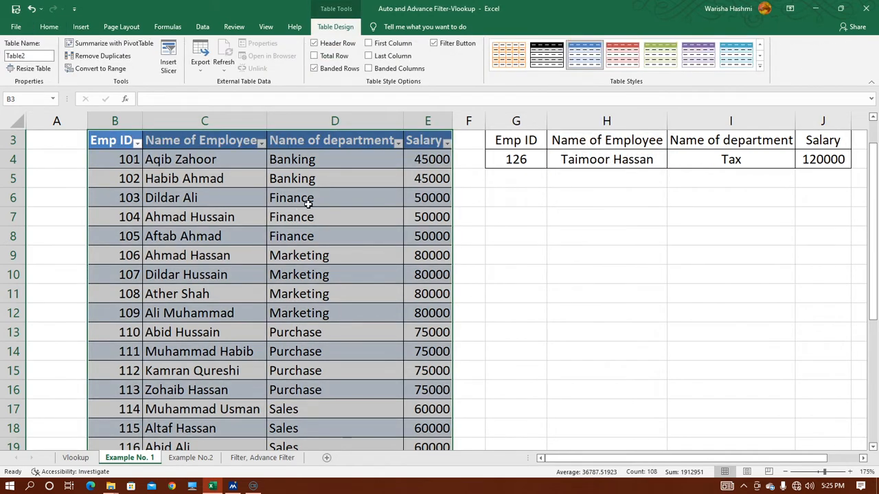
scroll(515, 288, "up", 1)
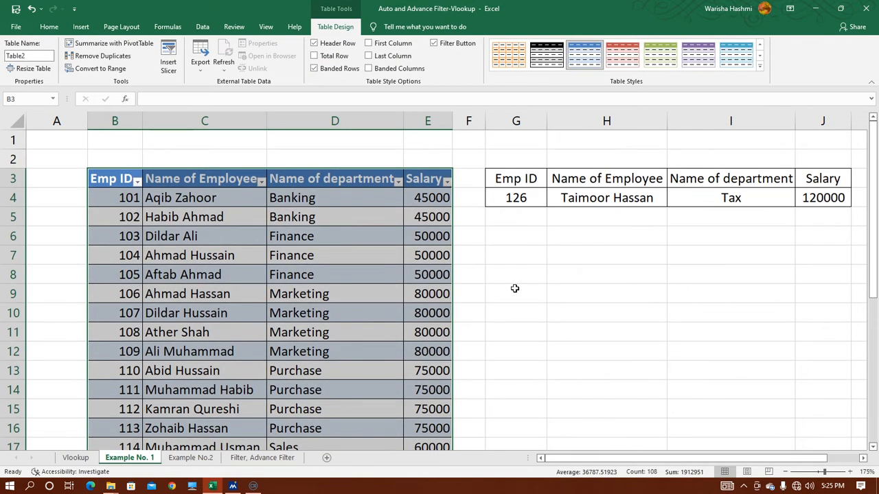
left_click(492, 274)
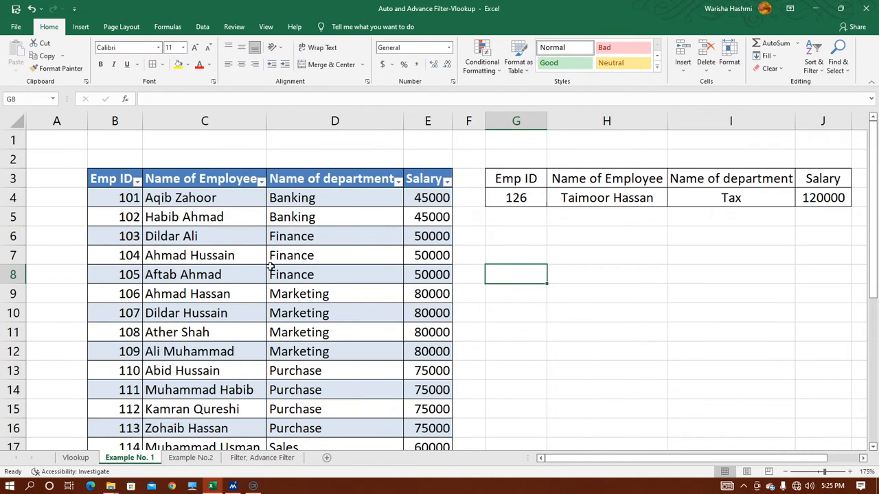
scroll(337, 284, "down", 6)
- Add table row 30 with Emp ID 127, the employee's name, department Tax and salary 120000
left_click(124, 347)
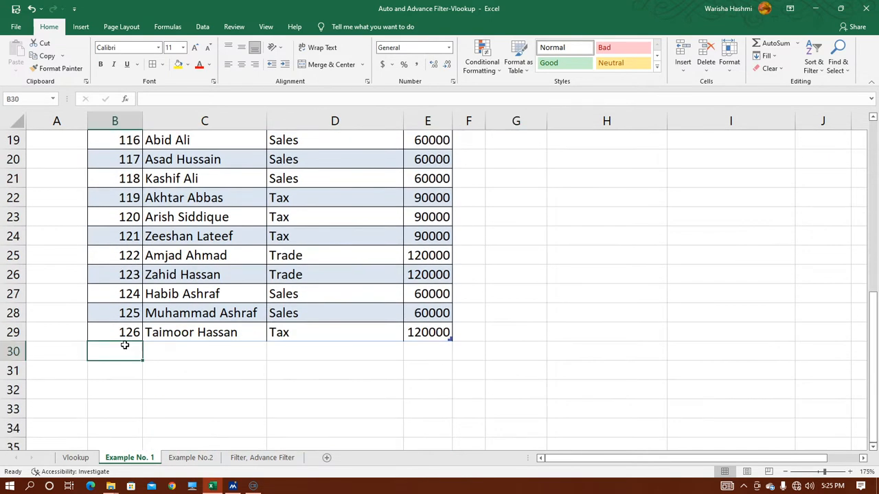
type("127")
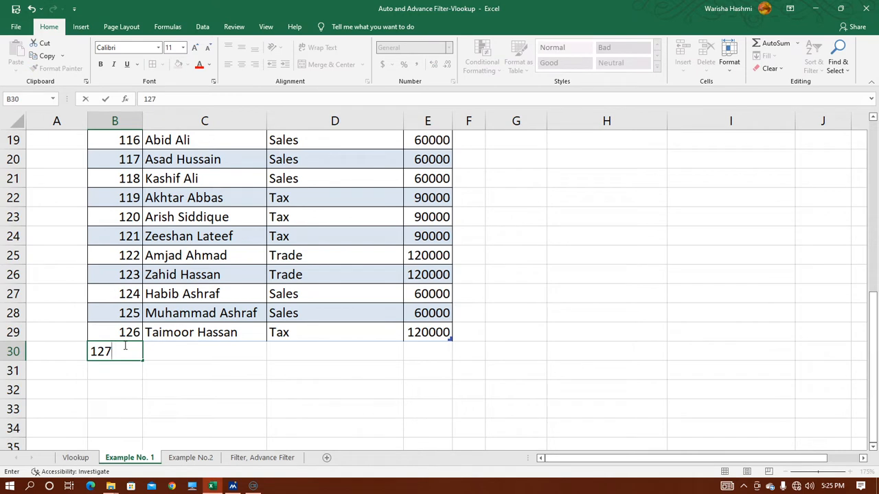
key("Tab")
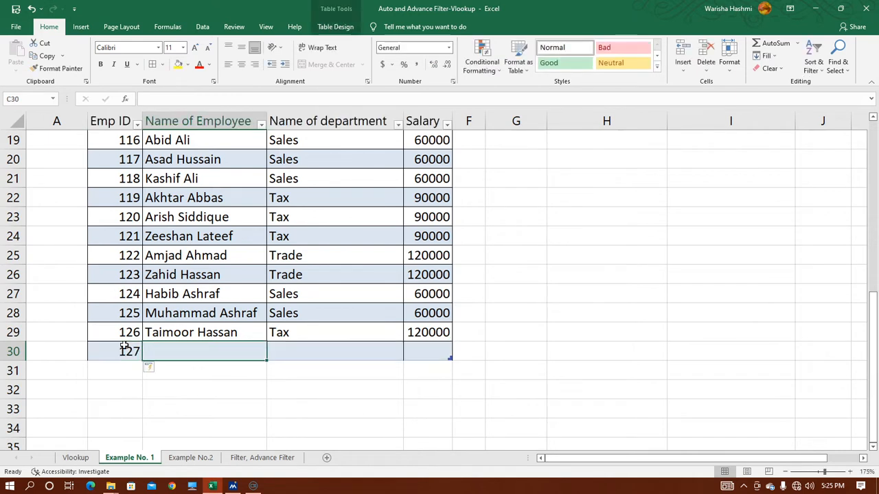
type("Atif")
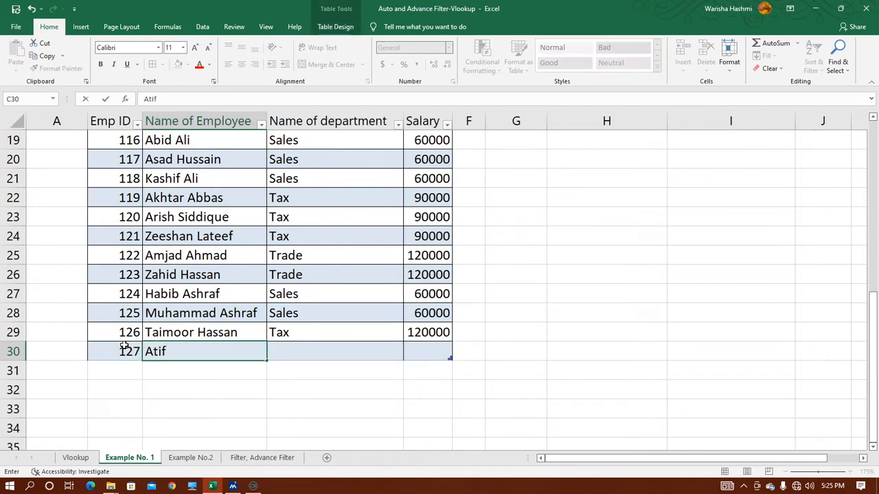
type(" Q")
key("BackSpace")
type("Ali")
key("Tab")
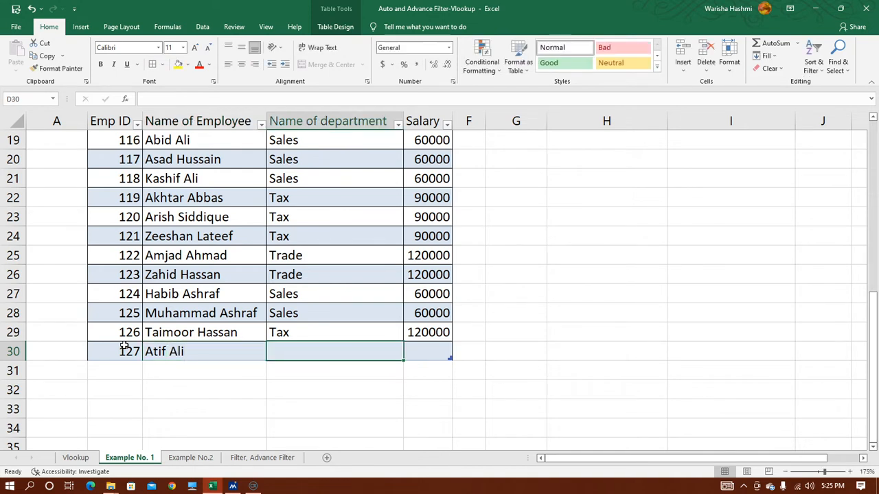
type("Tax")
key("Tab")
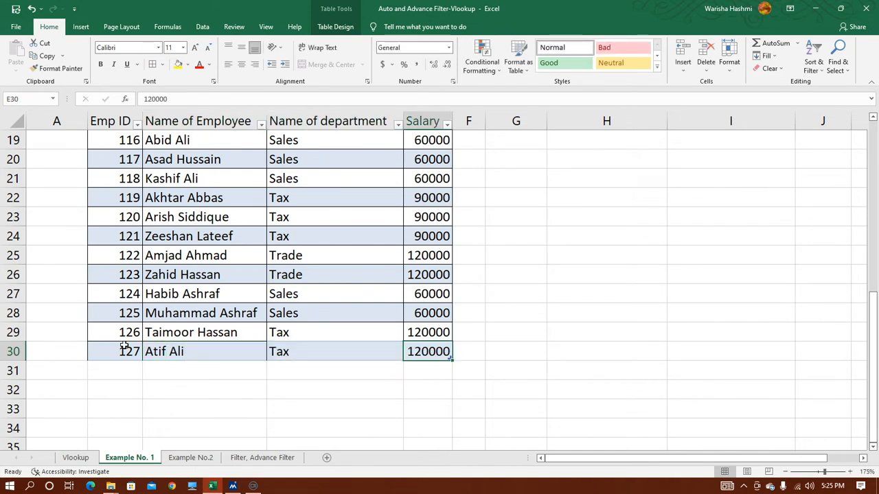
left_click(314, 354)
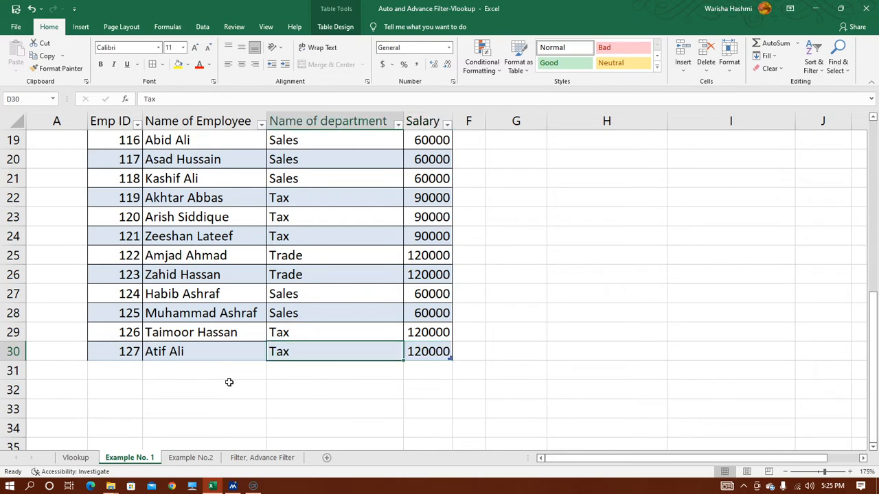
left_click(124, 352)
scroll(514, 308, "up", 6)
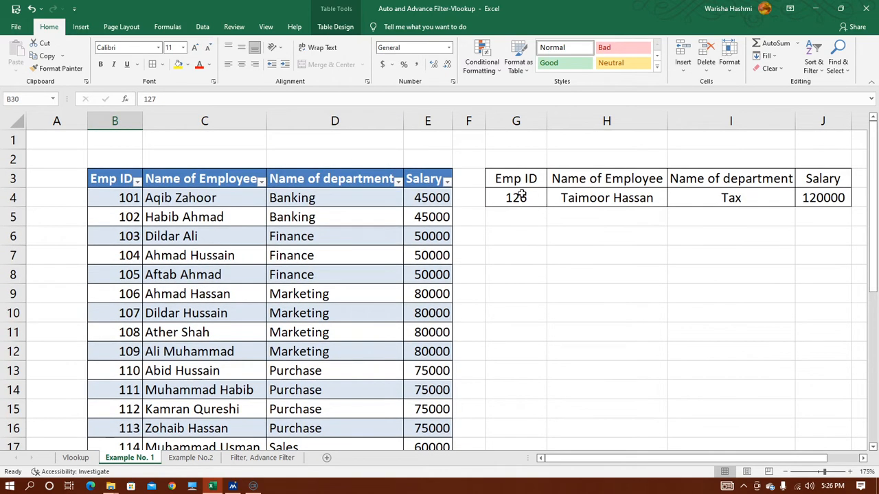
- Change the lookup Emp ID in G4 to 127
left_click(521, 196)
type("127")
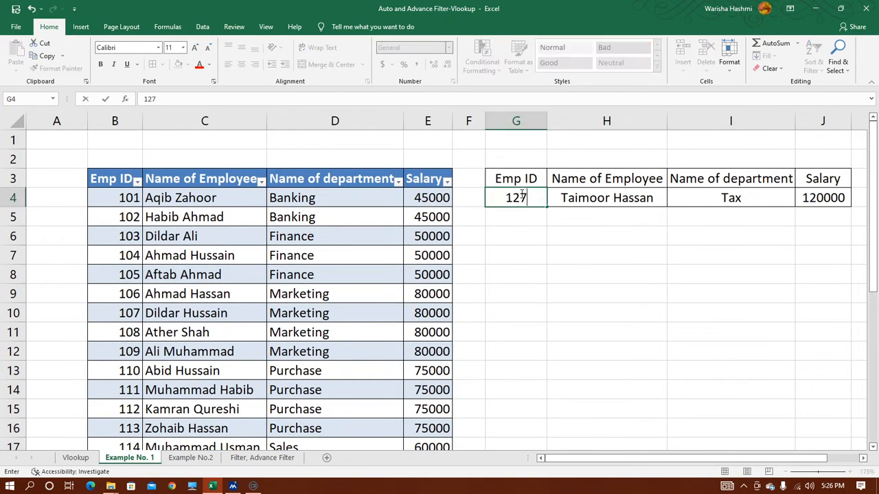
key("Return")
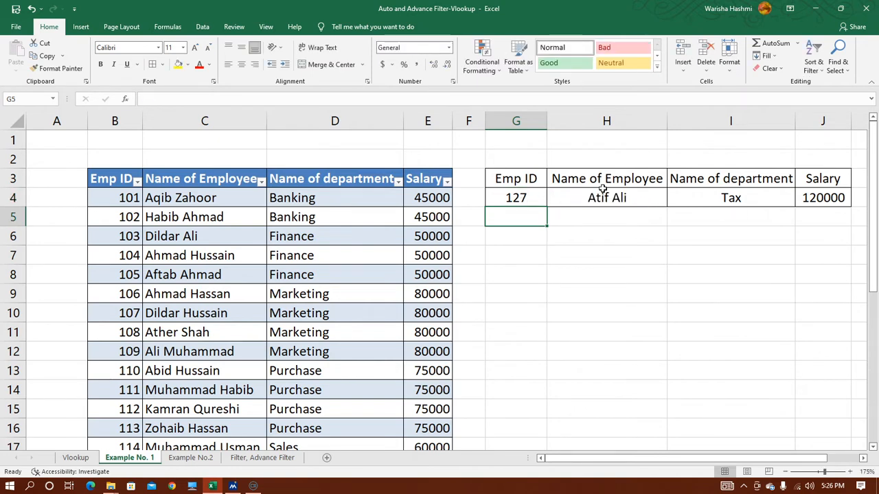
scroll(585, 257, "down", 5)
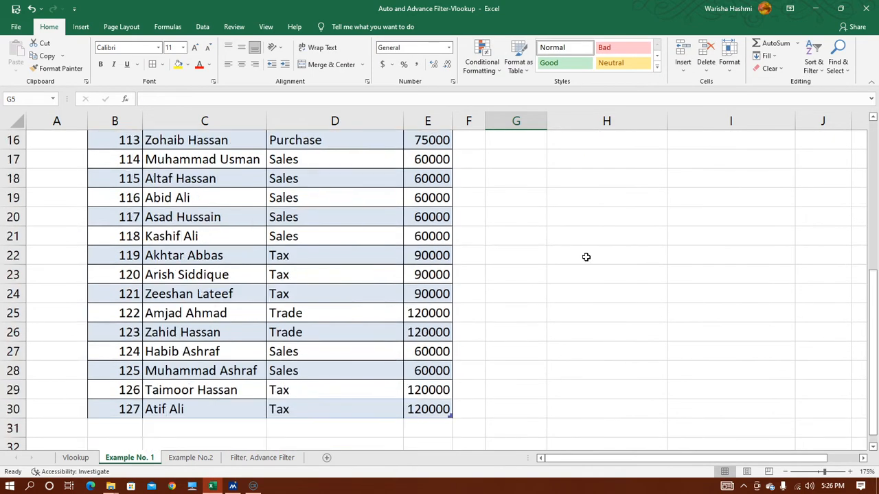
scroll(586, 257, "up", 5)
- Inspect H4's VLOOKUP without changes, confirming its range now reaches B3:E30
double_click(619, 196)
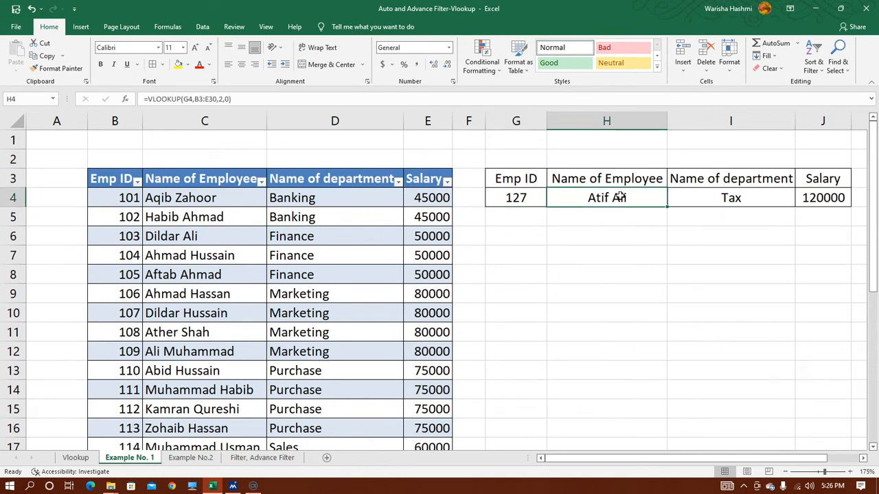
scroll(467, 301, "down", 7)
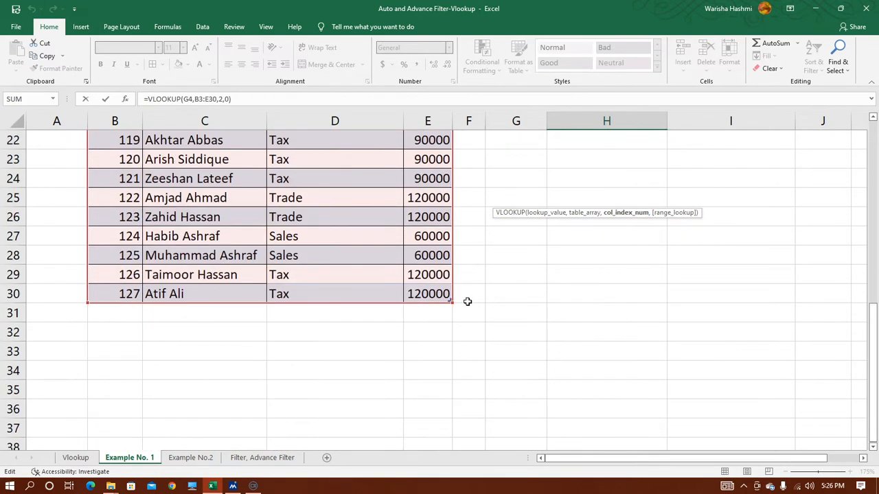
scroll(466, 302, "up", 1)
key("Escape")
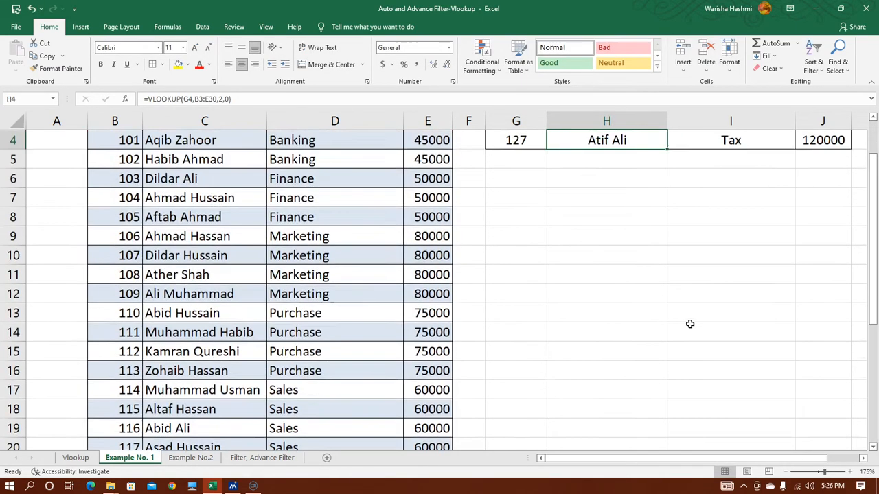
scroll(691, 323, "up", 1)
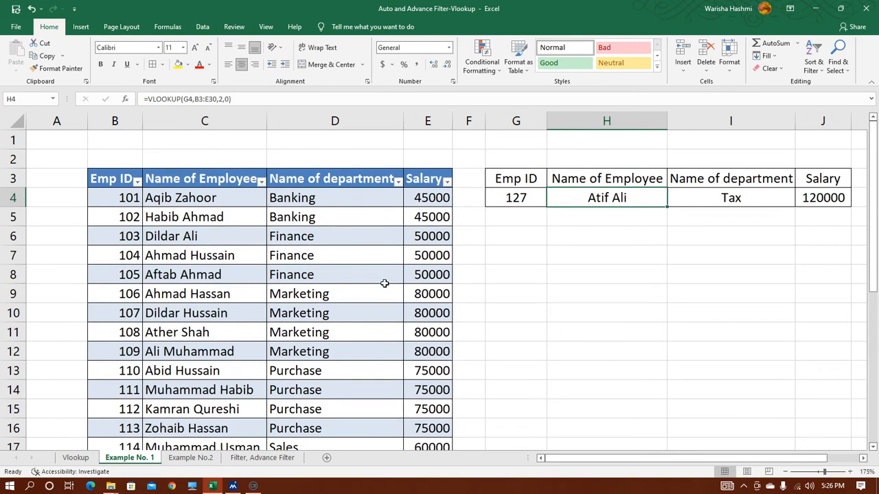
scroll(509, 299, "down", 6)
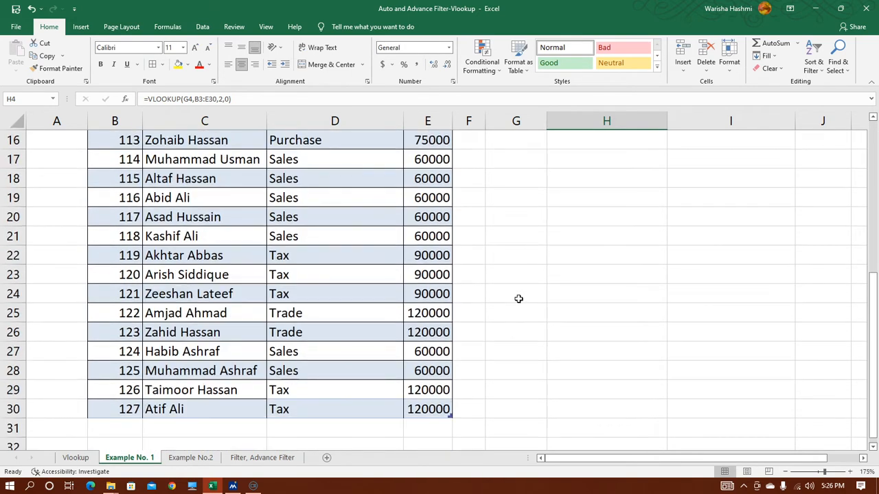
scroll(663, 289, "up", 3)
scroll(662, 290, "up", 3)
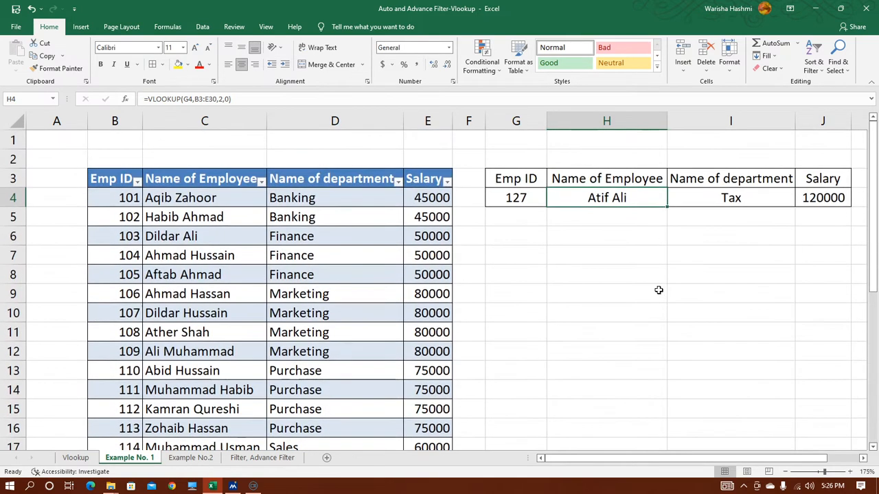
scroll(549, 274, "down", 5)
scroll(548, 273, "down", 2)
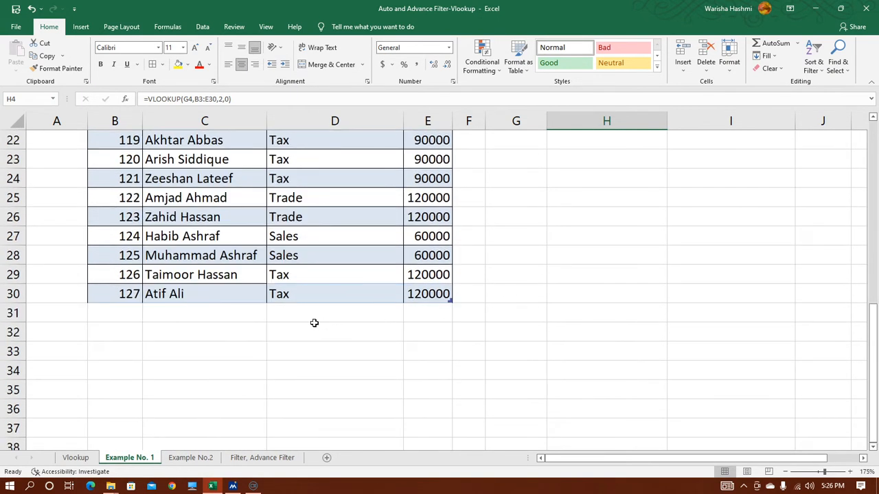
- Add row 31 with Emp ID 128, the employee's name, and Tax and 120000 filled down
left_click(127, 316)
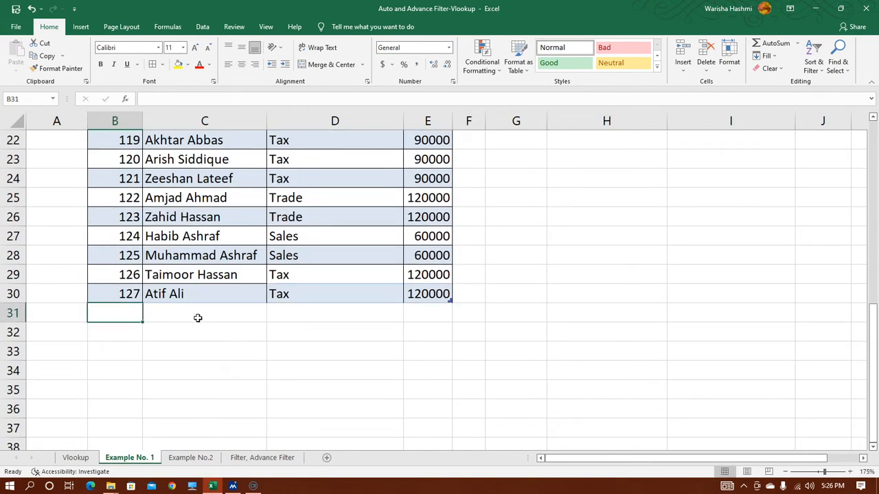
type("1")
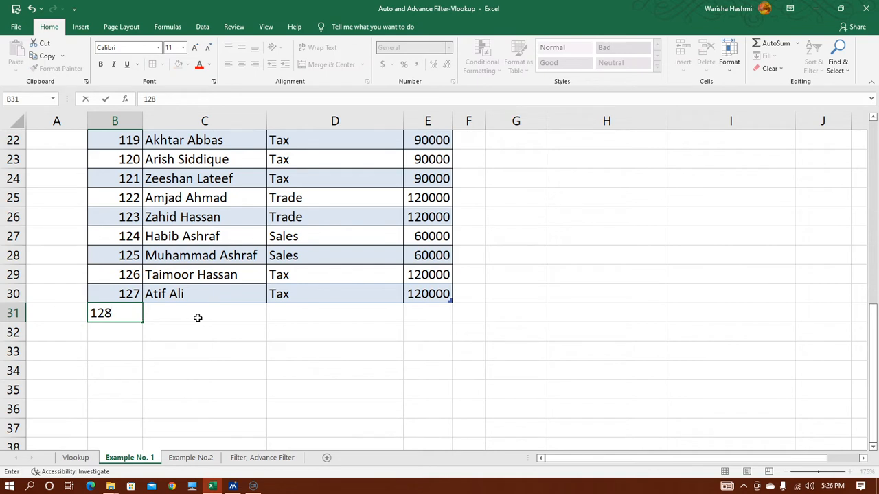
type("28")
left_click(197, 317)
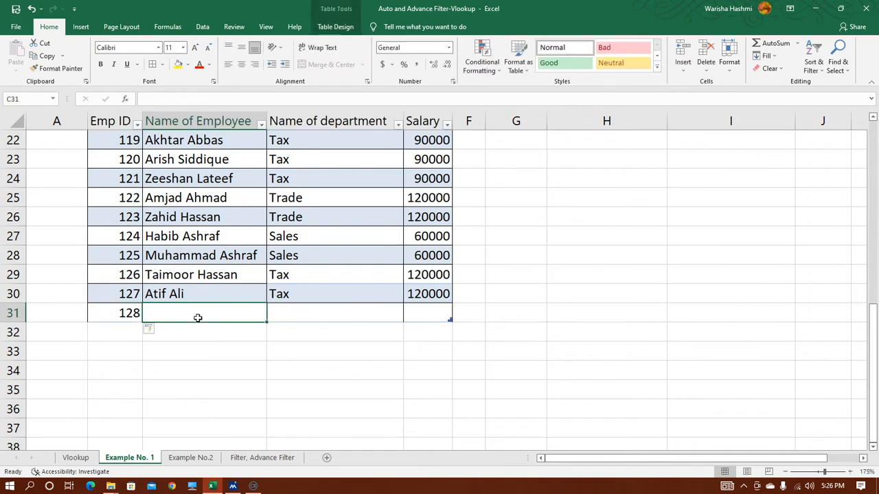
type("Amjad ")
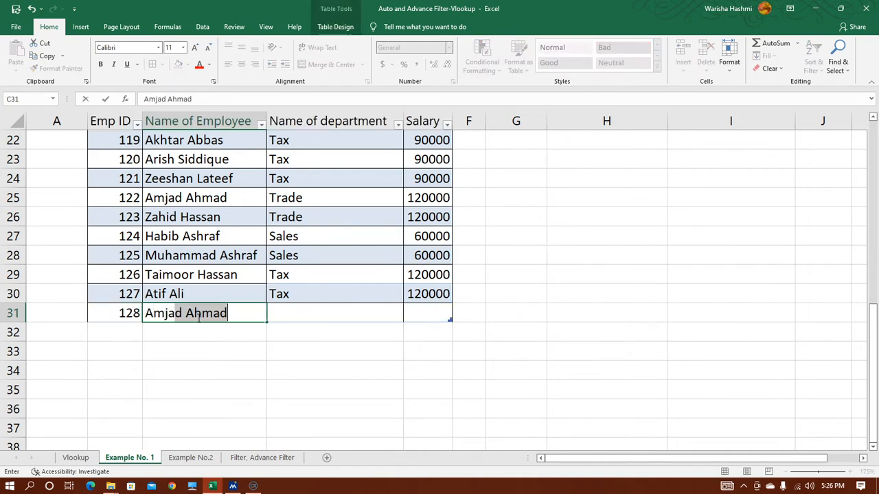
type("Akbar")
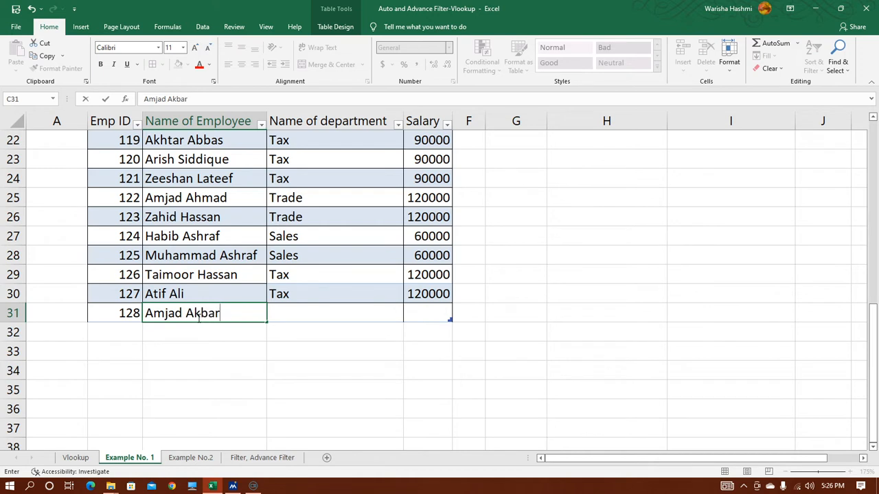
key("Tab")
key("ctrl+d")
key("Tab")
key("ctrl+d")
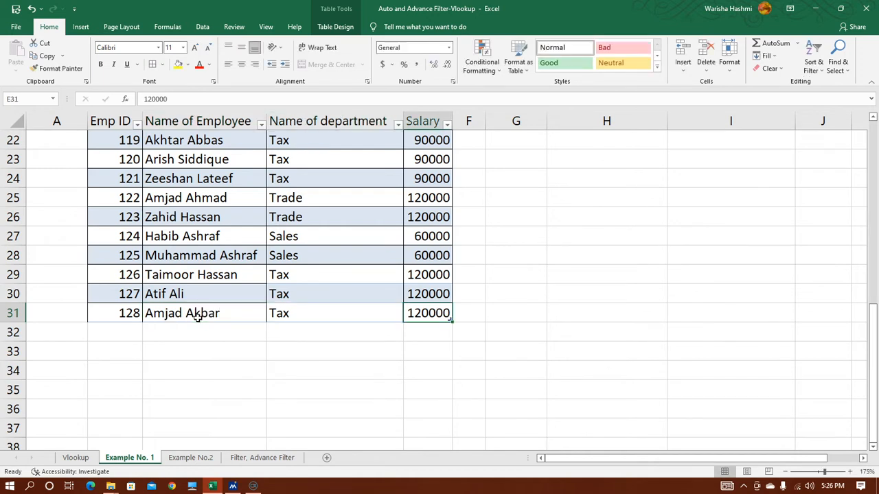
key("Down")
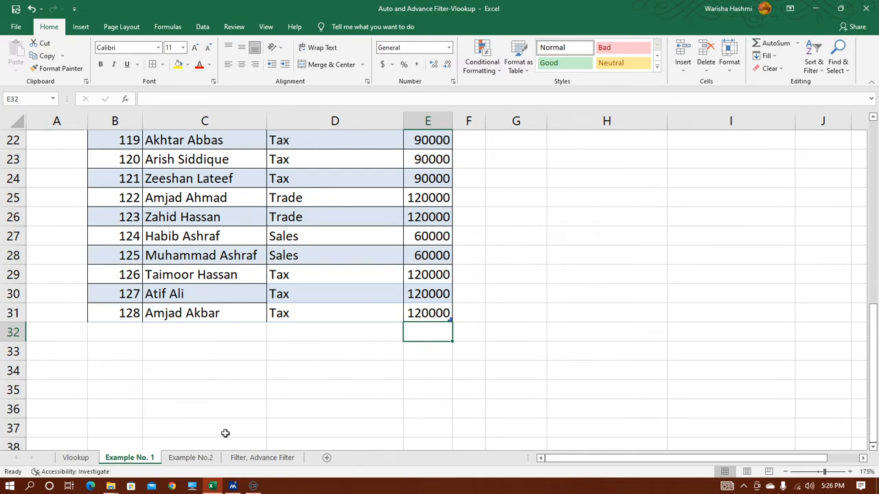
- Check that H4 now reads =VLOOKUP(G4,B3:E31,2,0)
scroll(693, 309, "up", 7)
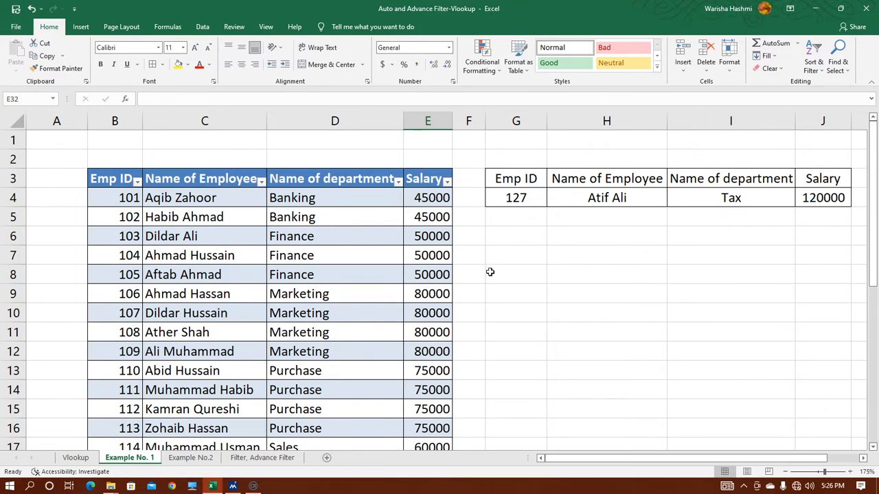
scroll(480, 267, "down", 5)
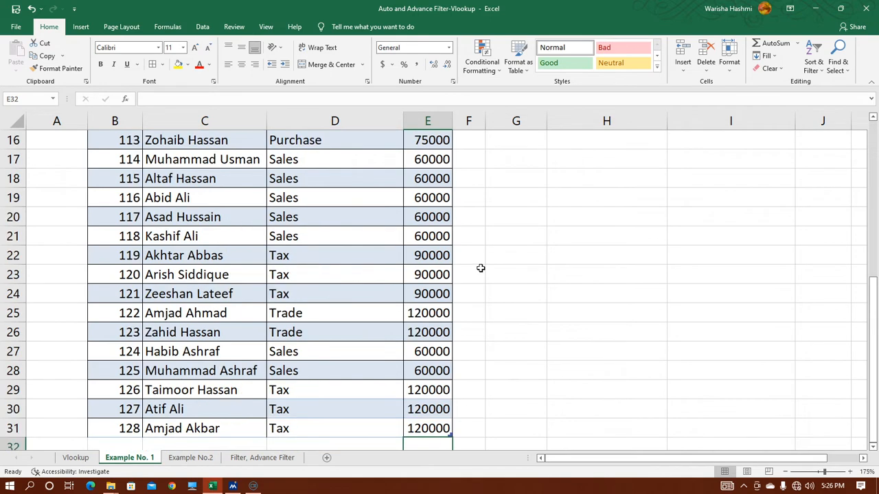
scroll(675, 288, "up", 5)
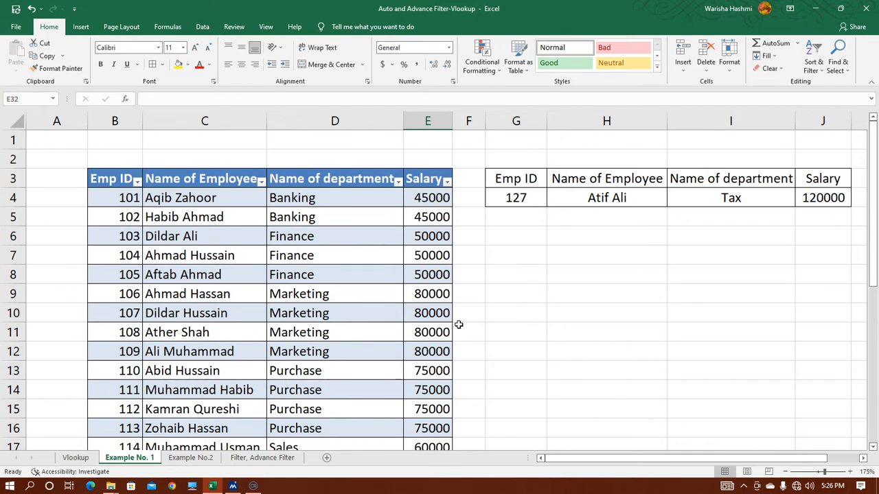
left_click(627, 200)
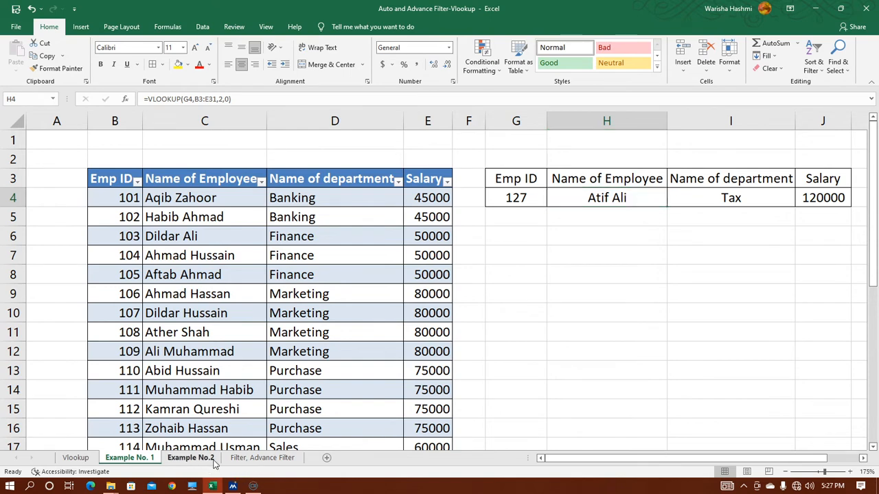
- Switch to the Example No.2 sheet and review its grade criteria and student marks tables
left_click(191, 458)
scroll(516, 340, "up", 3)
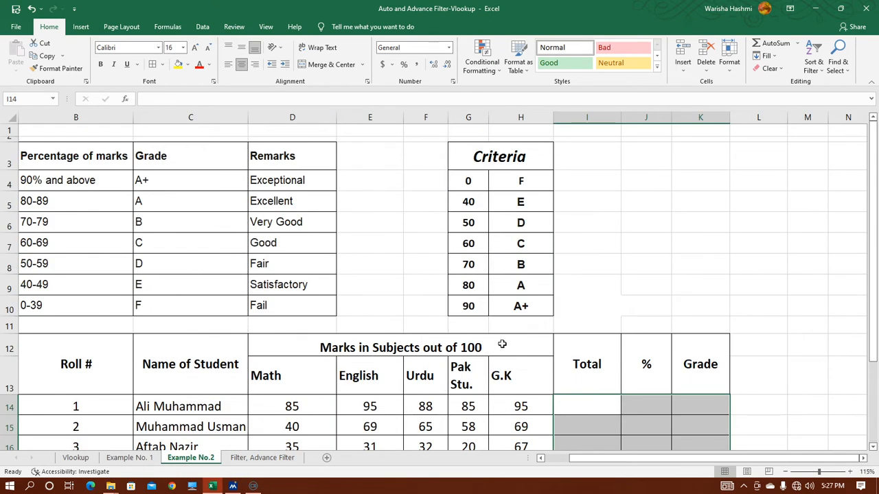
scroll(545, 300, "down", 2)
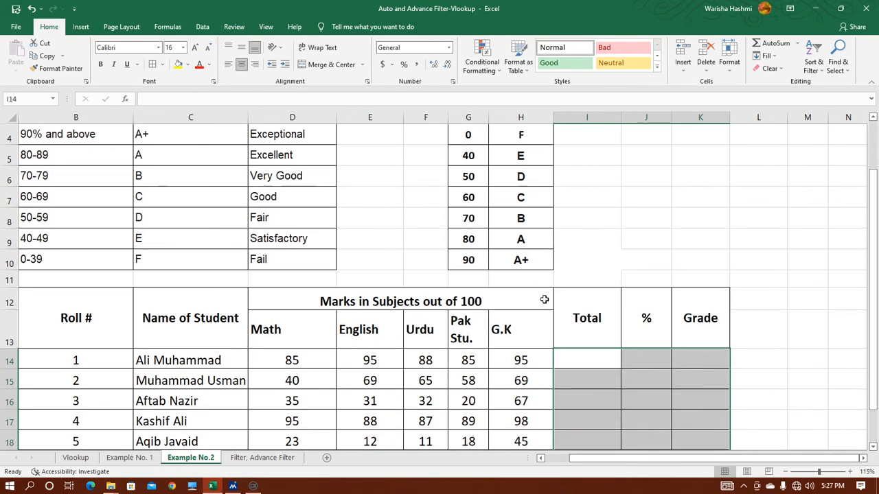
left_click(702, 353)
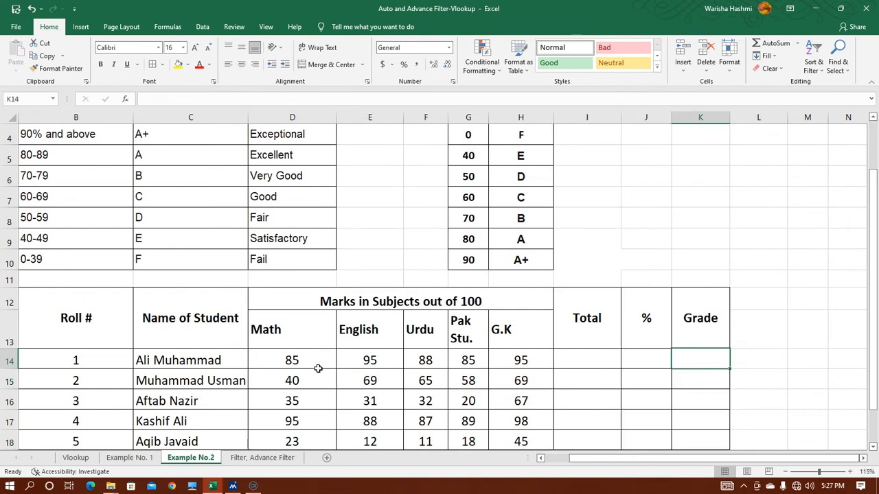
scroll(157, 351, "up", 1)
scroll(157, 351, "down", 2)
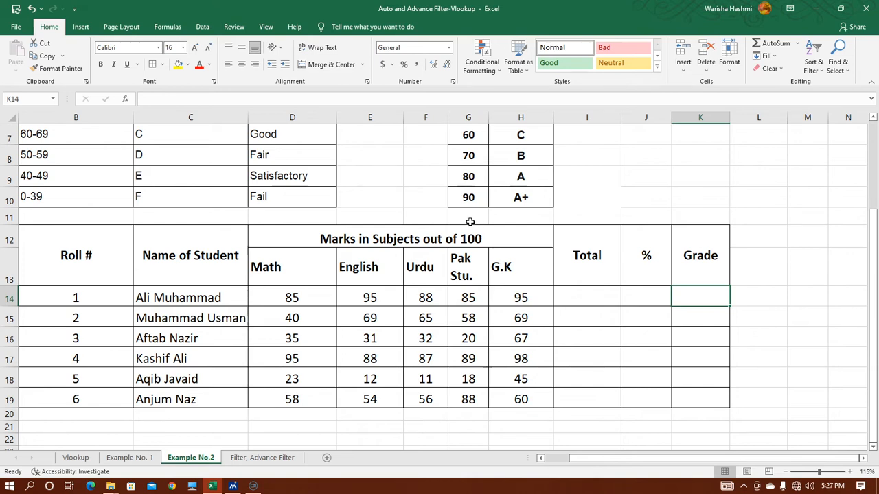
scroll(470, 222, "up", 2)
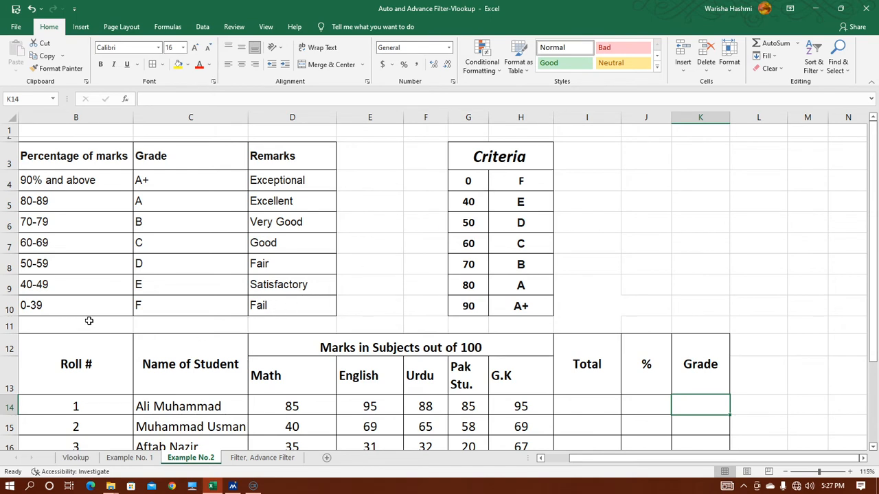
left_click(50, 307)
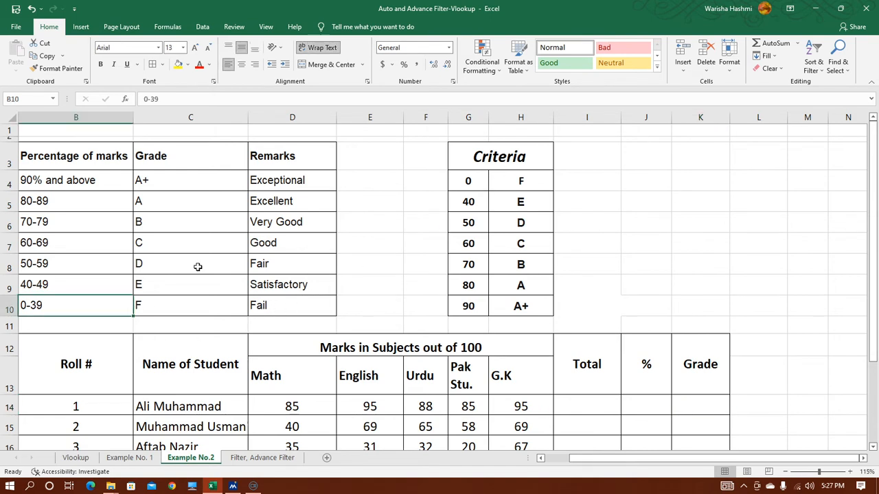
left_click(465, 181)
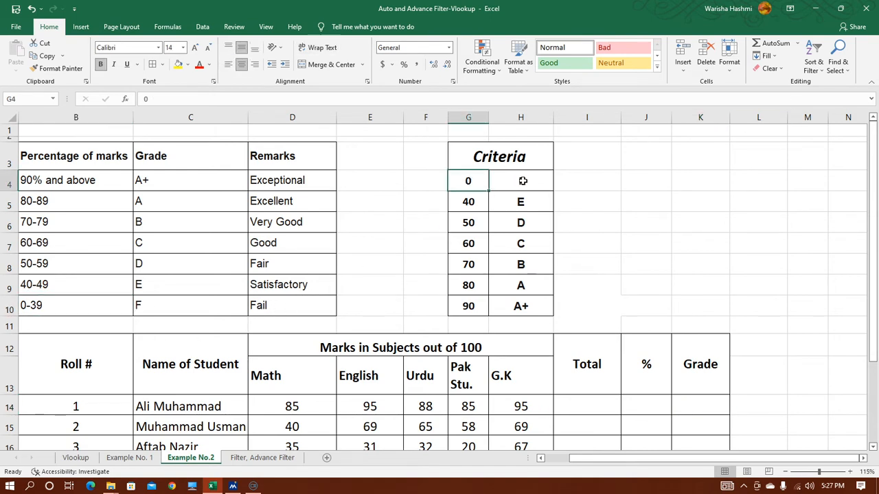
left_click(522, 181)
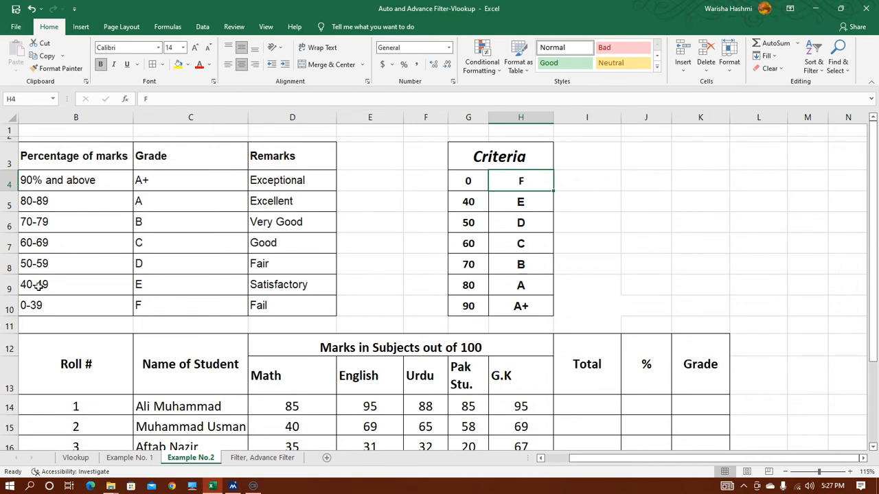
left_click(517, 202)
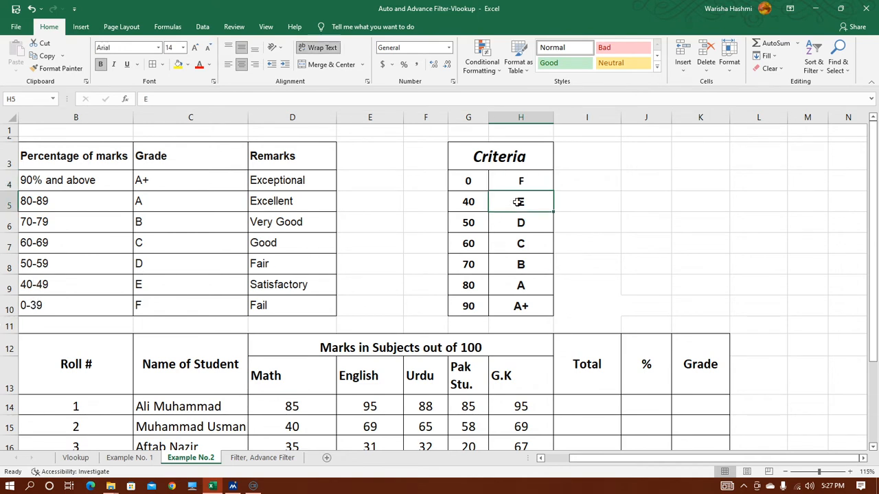
left_click(60, 264)
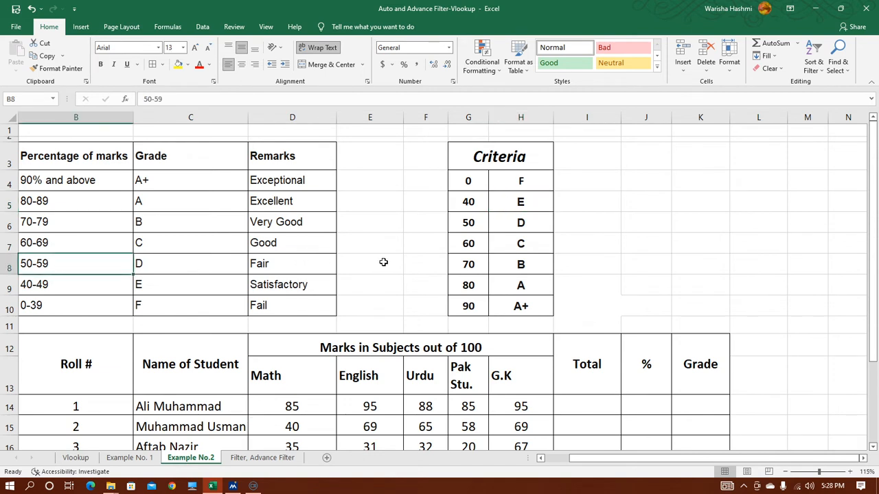
left_click(532, 224)
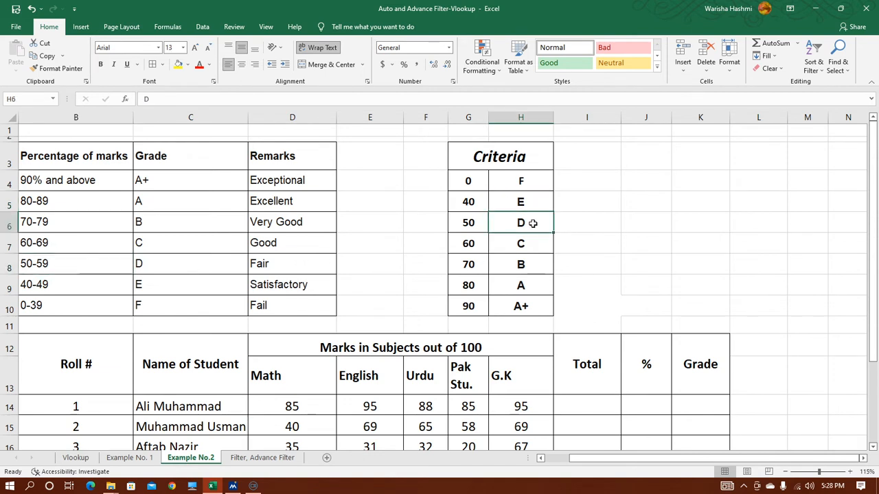
left_click(59, 236)
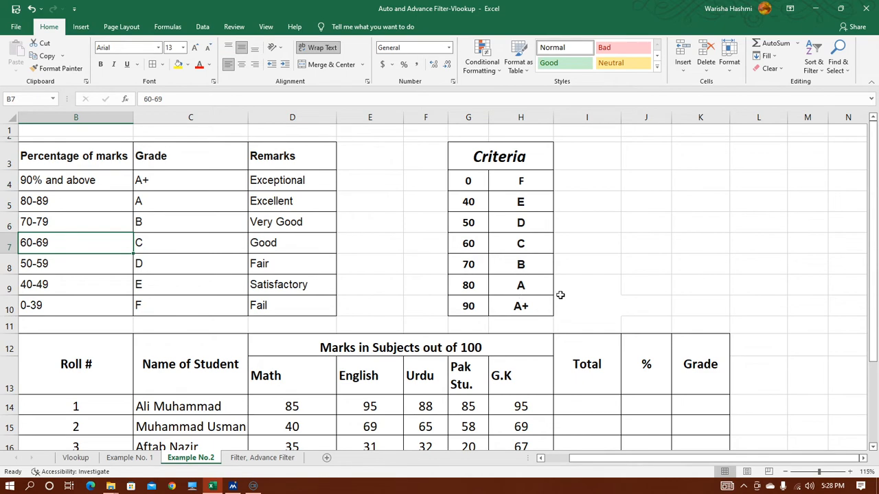
left_click(523, 244)
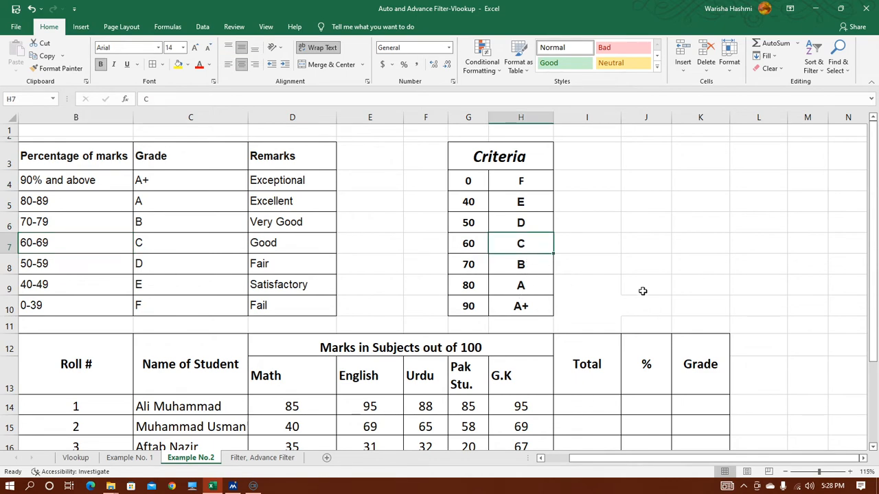
scroll(641, 291, "down", 1)
scroll(641, 286, "up", 1)
scroll(639, 288, "down", 2)
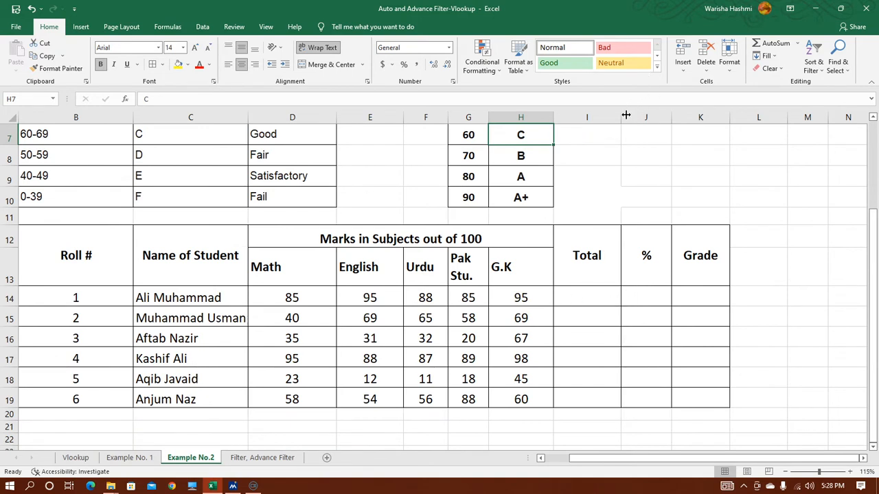
- Narrow the Total column and AutoSum each student's marks, filled down (first total 448)
left_click_drag(621, 117, 595, 118)
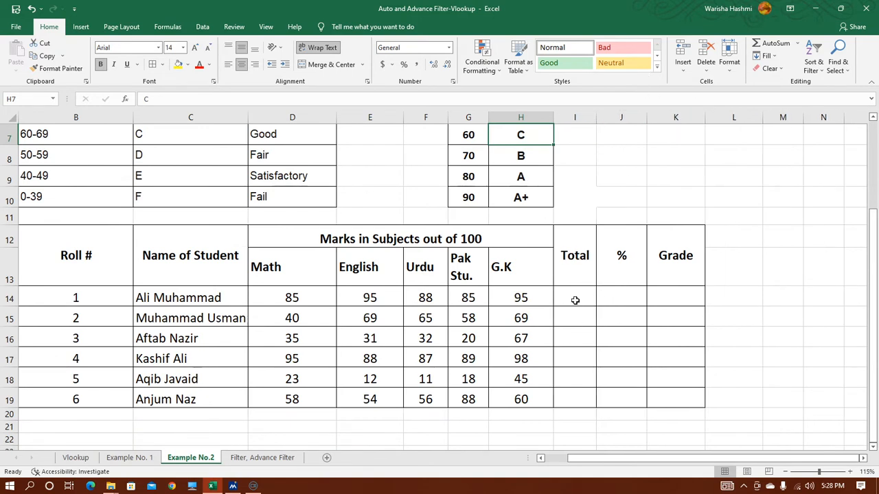
left_click(574, 299)
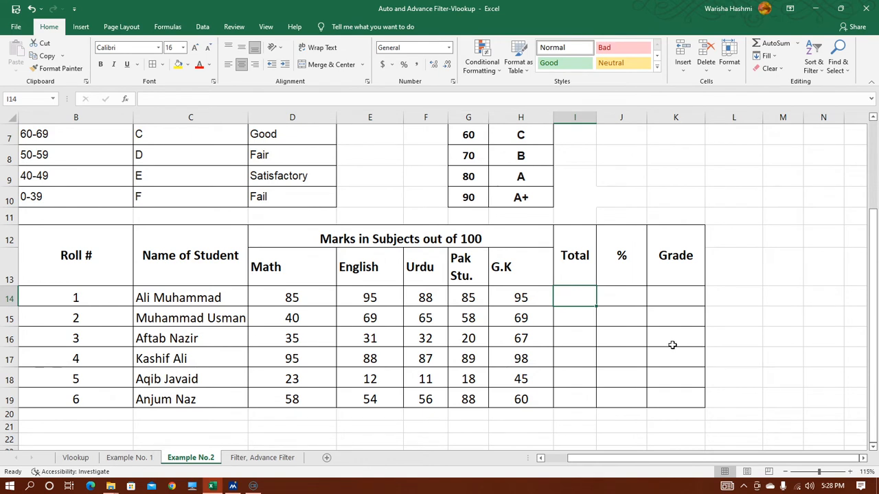
key("alt+equal")
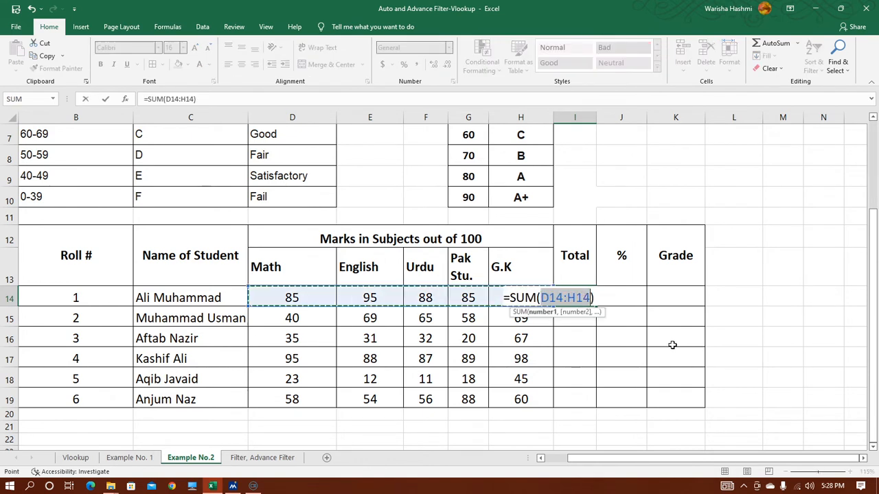
key("Return")
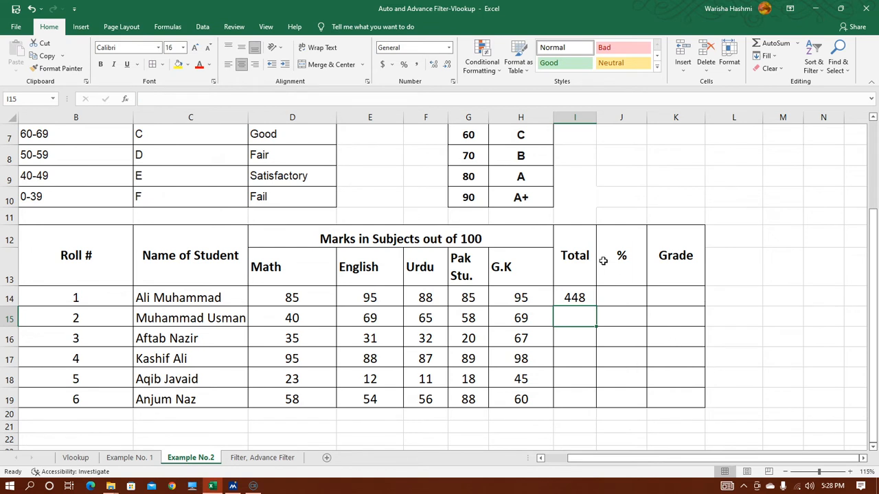
left_click(583, 295)
double_click(595, 308)
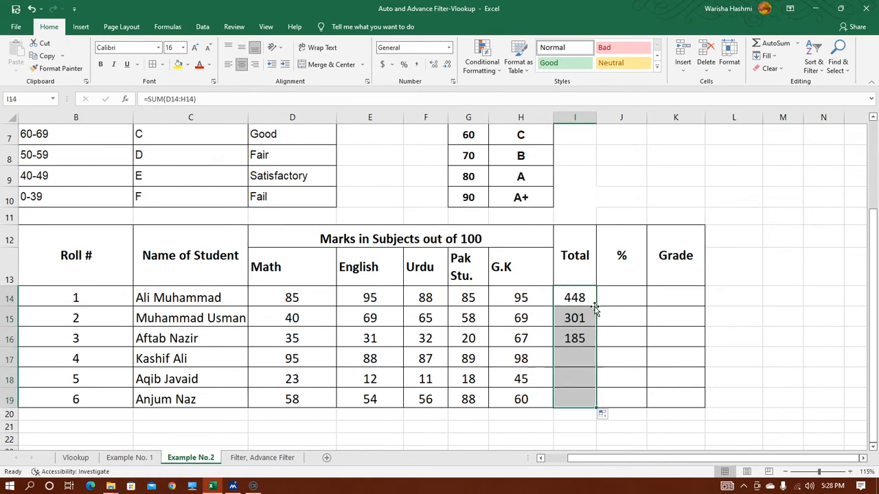
- Compute percentages with =I14/500*100 filled down to J19, giving 89.6 through 63.2
left_click(616, 297)
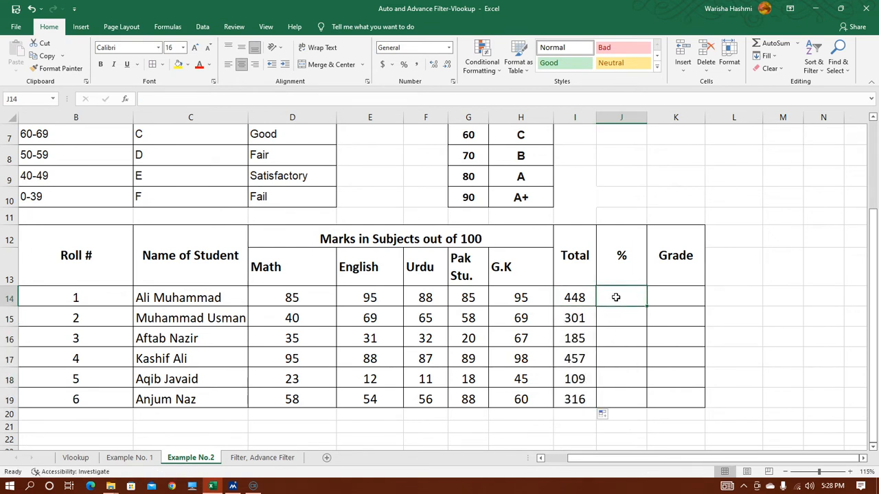
type("=")
key("Left")
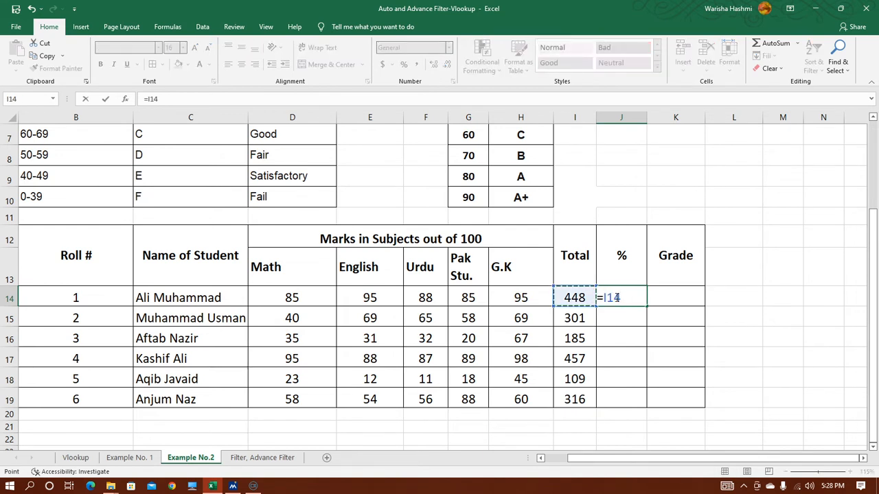
type("/500*")
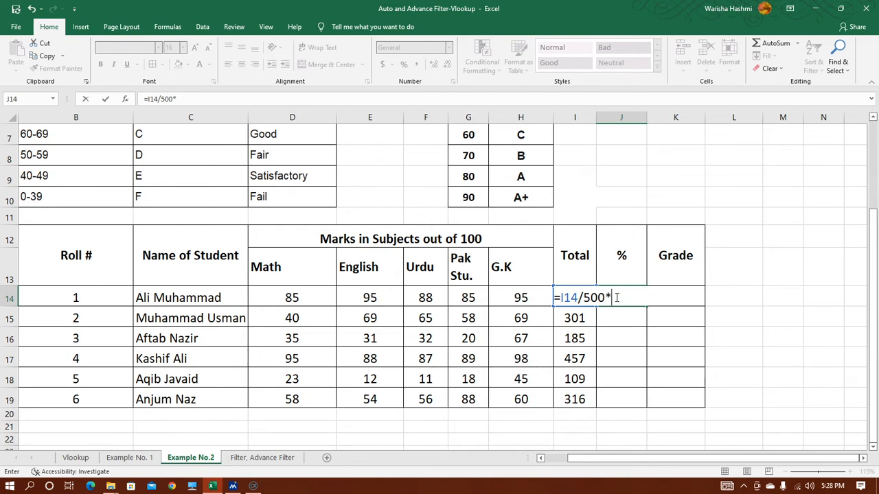
type("00")
key("Return")
left_click(615, 297)
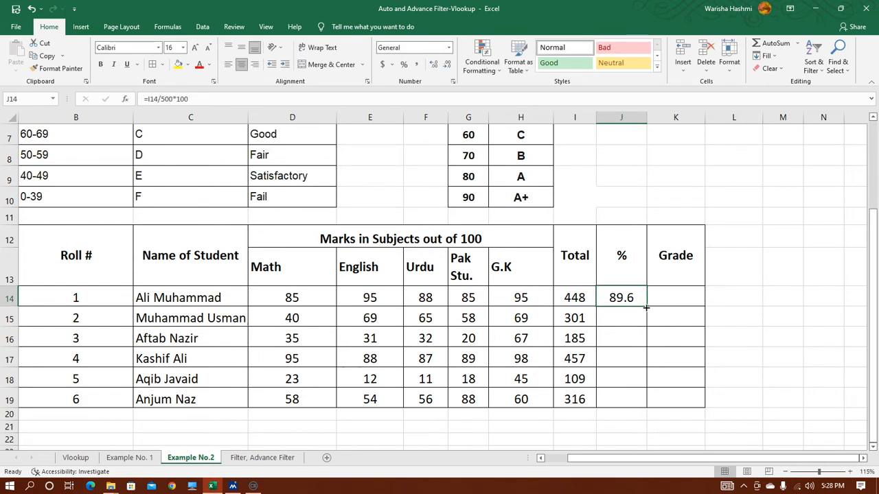
double_click(647, 305)
left_click(676, 298)
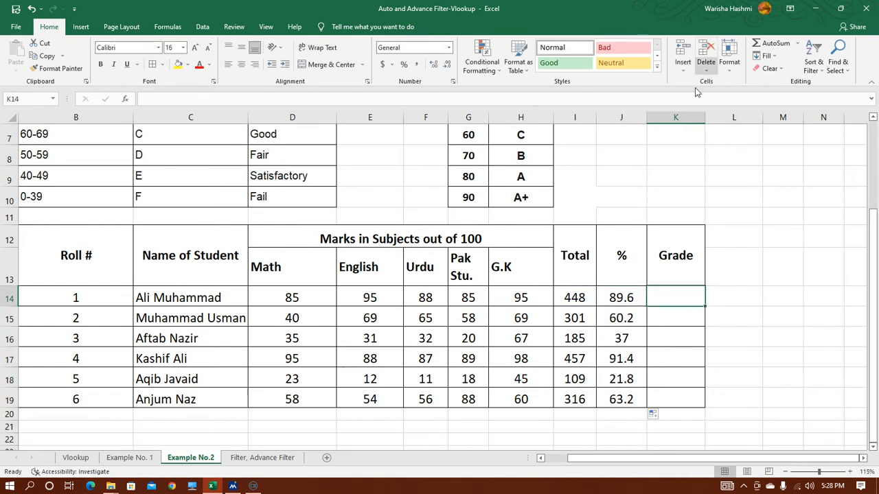
- Widen the Grade column K
left_click_drag(710, 114, 803, 129)
scroll(604, 206, "up", 2)
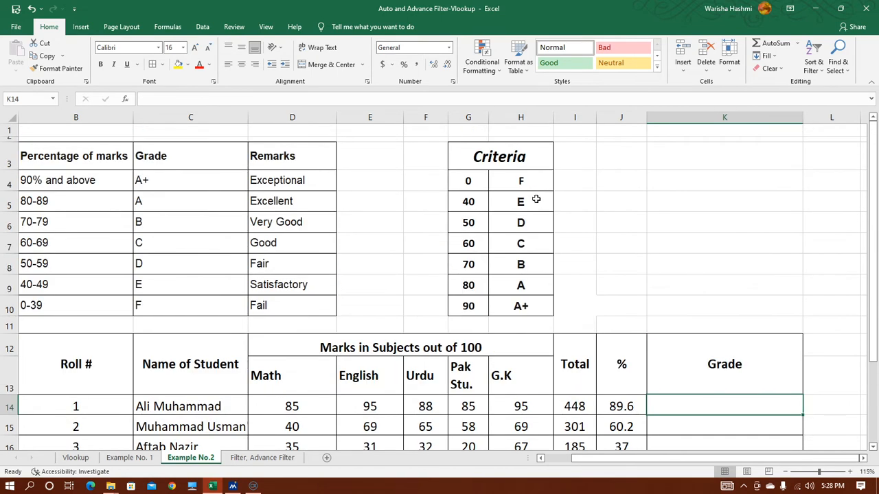
scroll(702, 270, "down", 2)
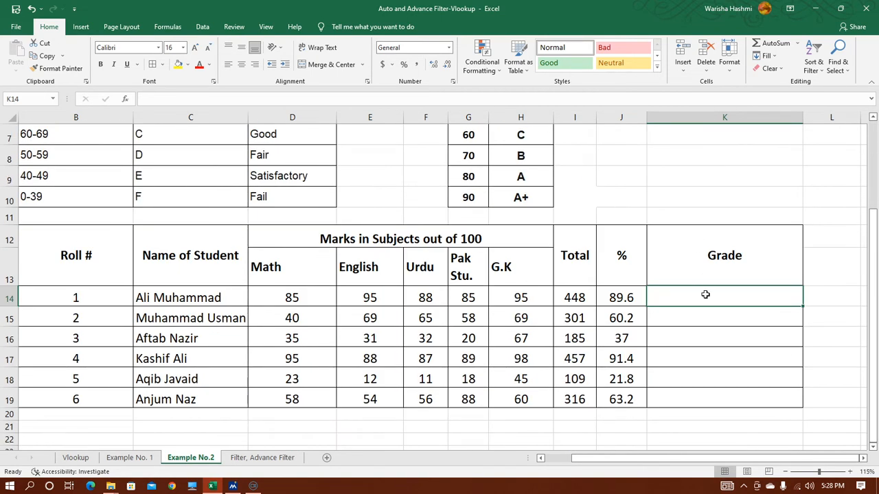
- In K14, build =vlookup(J14,$G$4:$H$10,2,1) against the absolute Criteria range
type("=vlookup")
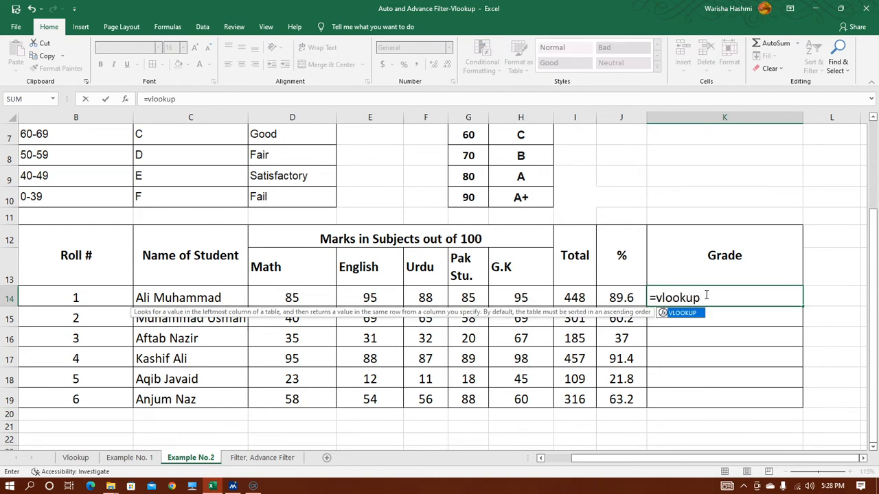
type("(")
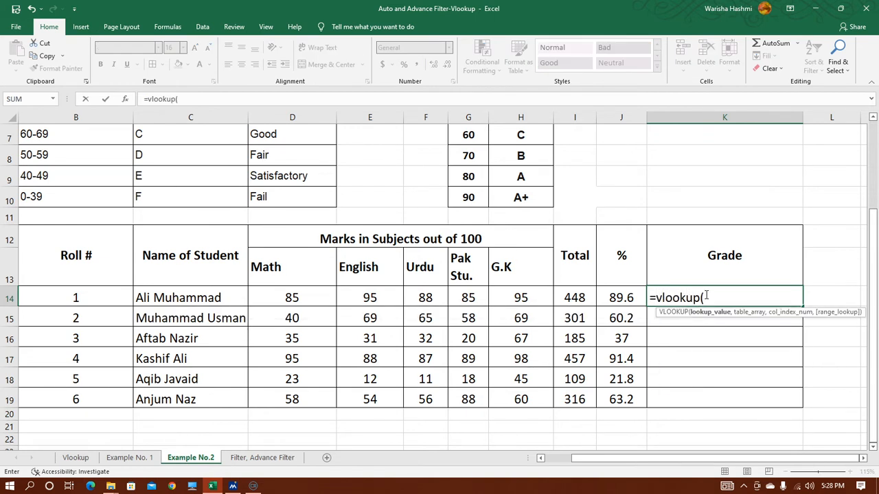
left_click(615, 297)
type(",")
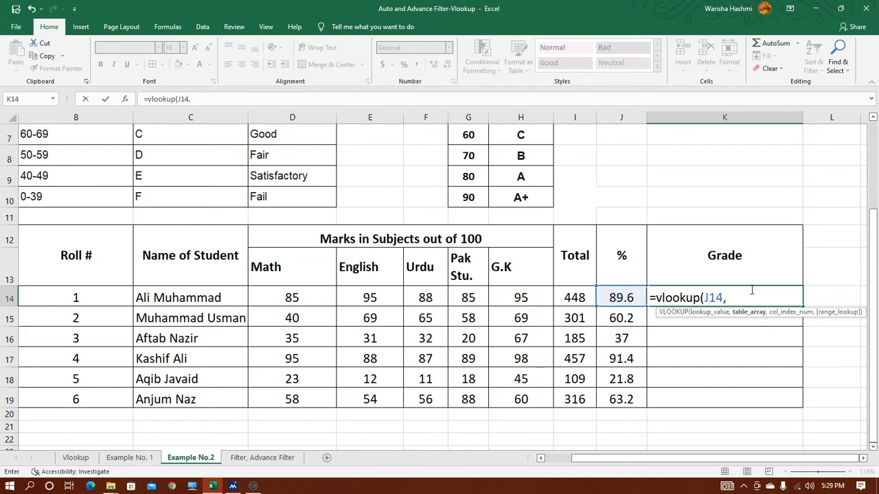
scroll(614, 237, "up", 2)
left_click_drag(483, 178, 527, 305)
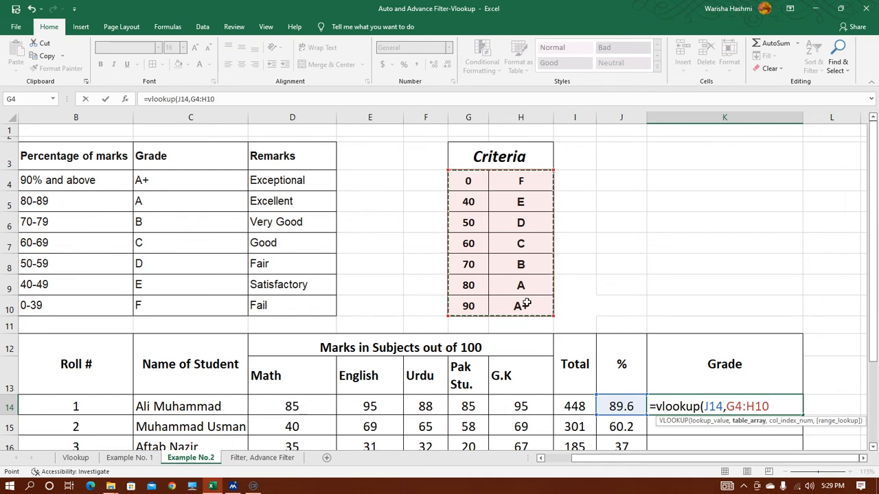
key("F4")
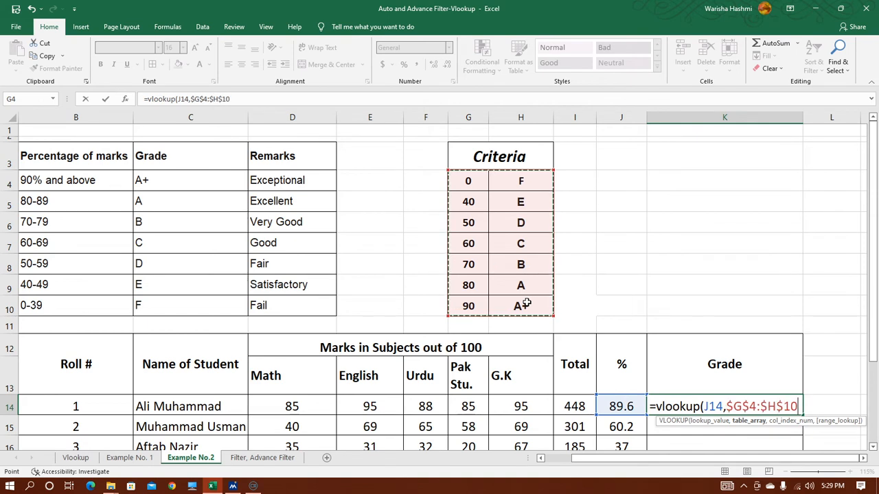
type(",")
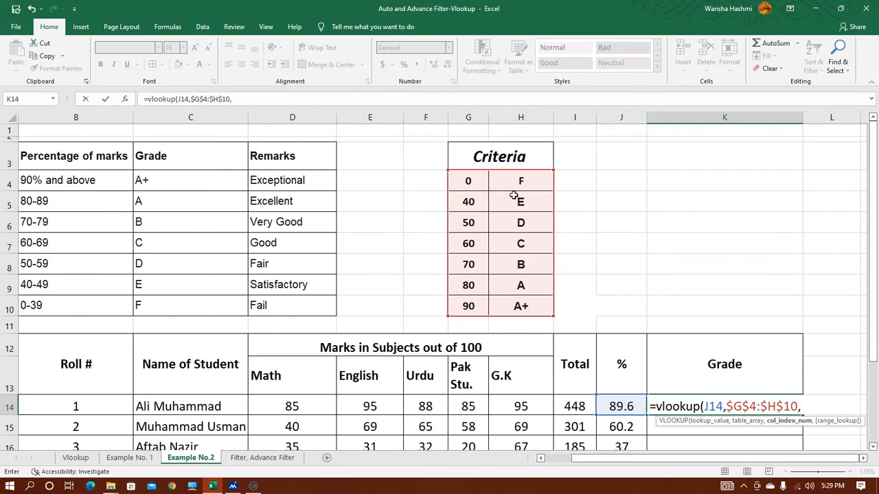
type("2")
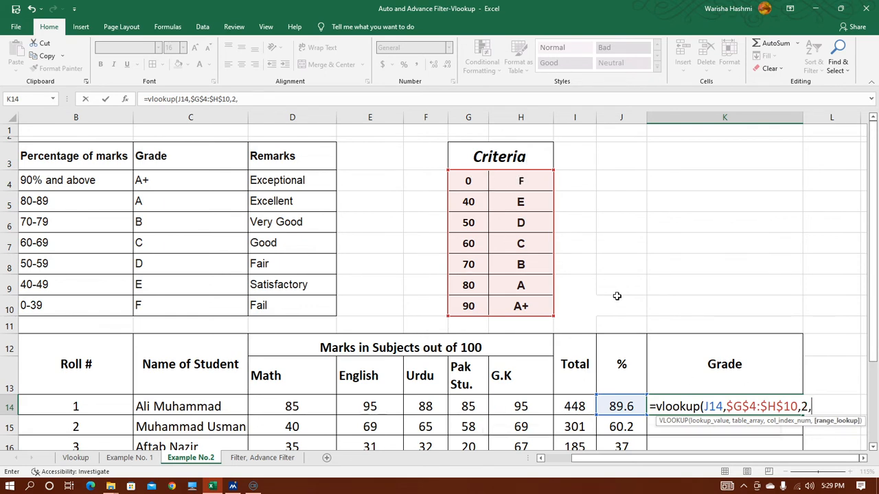
type(",")
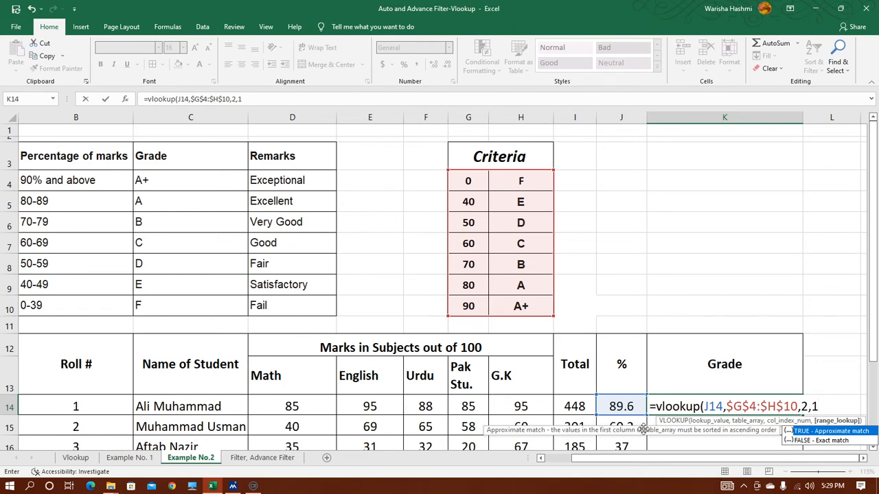
left_click_drag(876, 288, 876, 336)
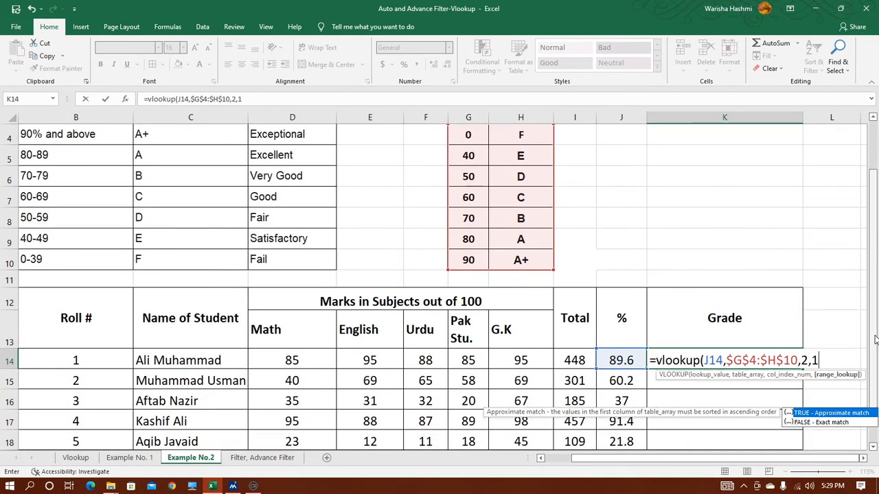
- Commit the grade formula, narrow column K and fill it down to K19 (A, C, F, A+, F, C)
type(")")
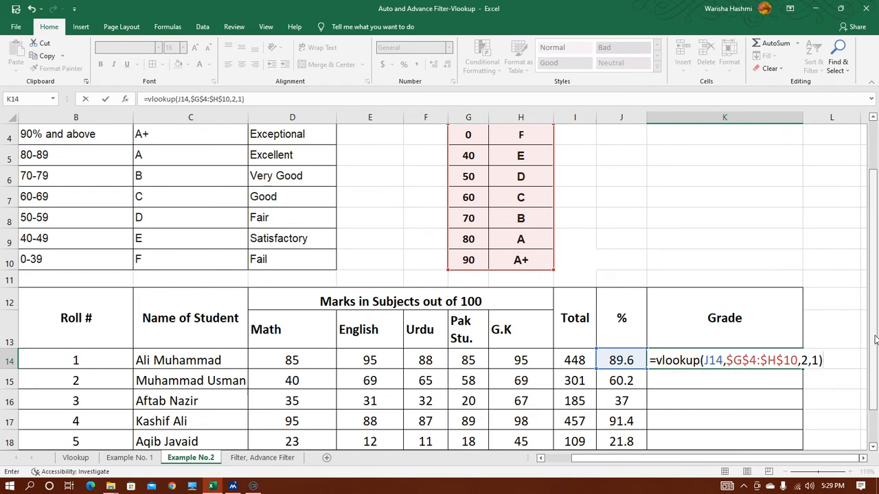
key("Return")
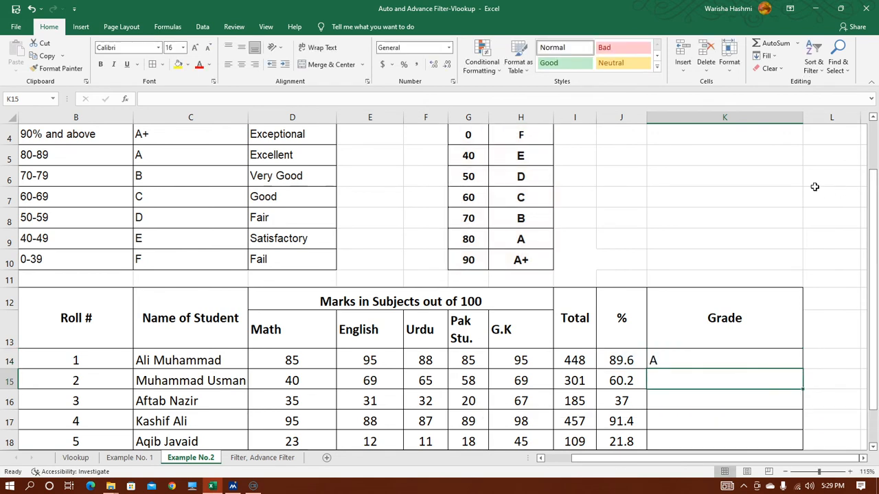
left_click_drag(802, 117, 733, 124)
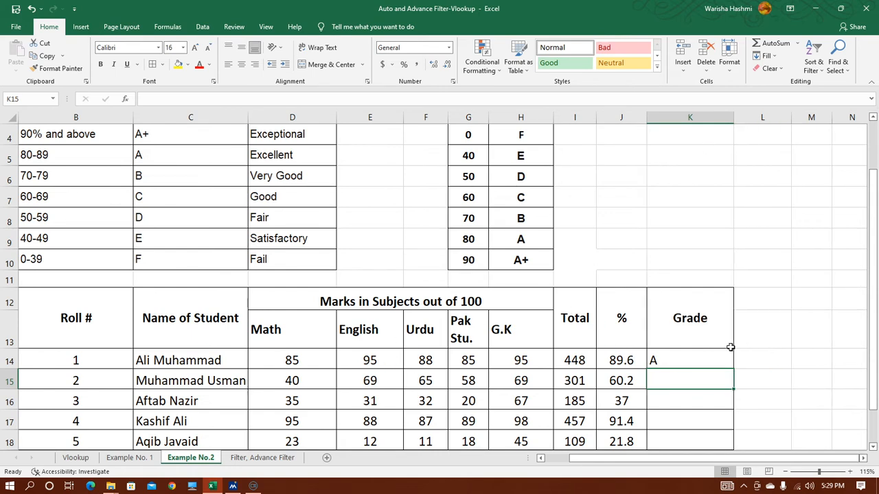
scroll(721, 329, "down", 1)
left_click(714, 298)
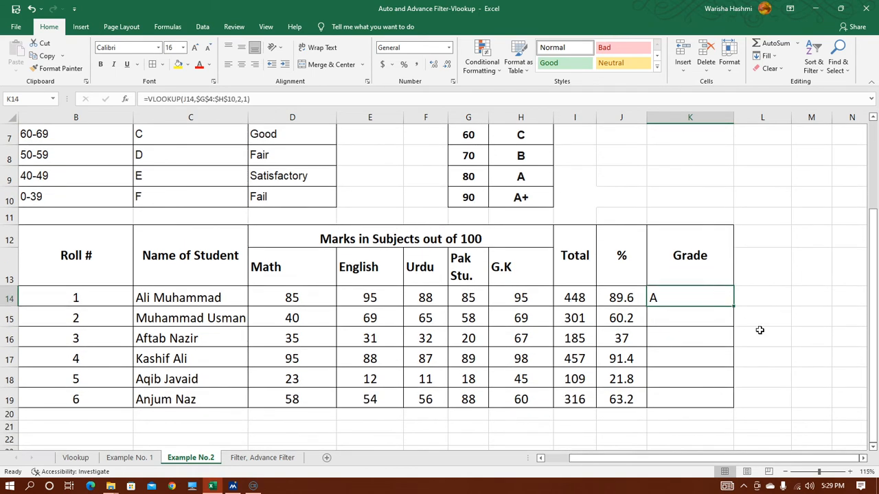
double_click(732, 305)
left_click(682, 358)
scroll(604, 306, "up", 1)
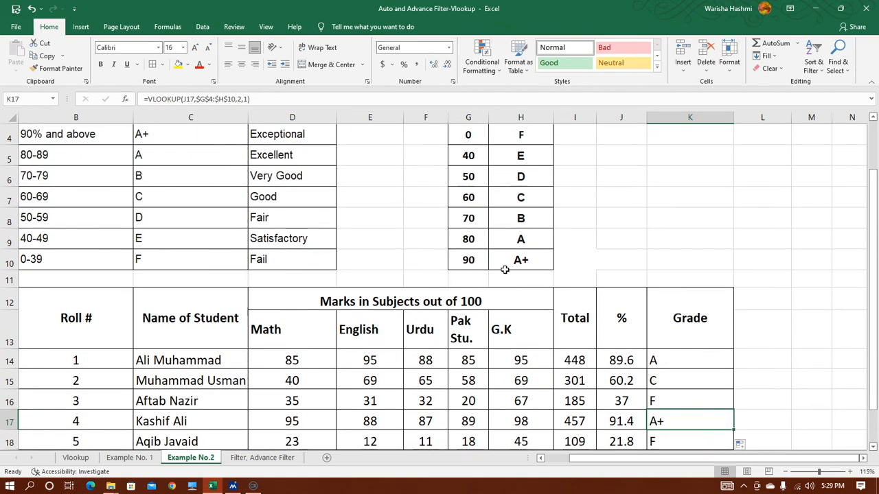
left_click(543, 263)
scroll(683, 232, "down", 2)
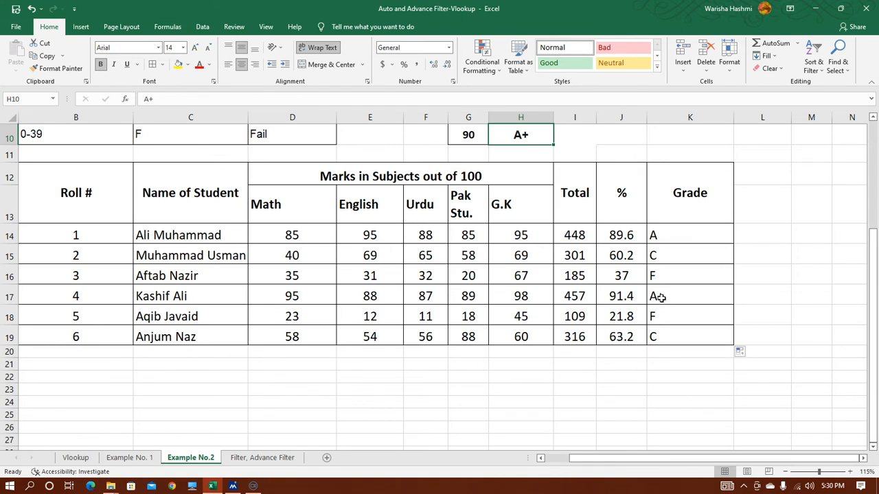
- Narrow column K further and centre-align the six grades in K14:K19
left_click_drag(733, 122, 695, 157)
left_click_drag(667, 240, 680, 334)
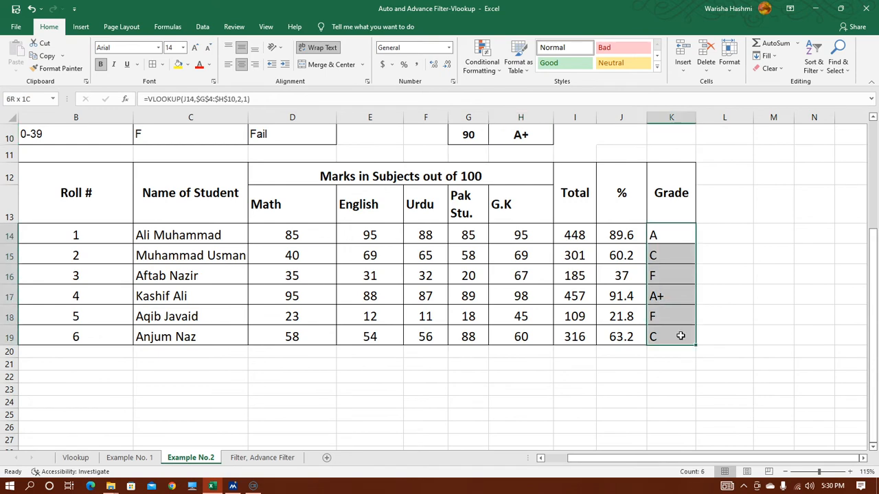
left_click(241, 64)
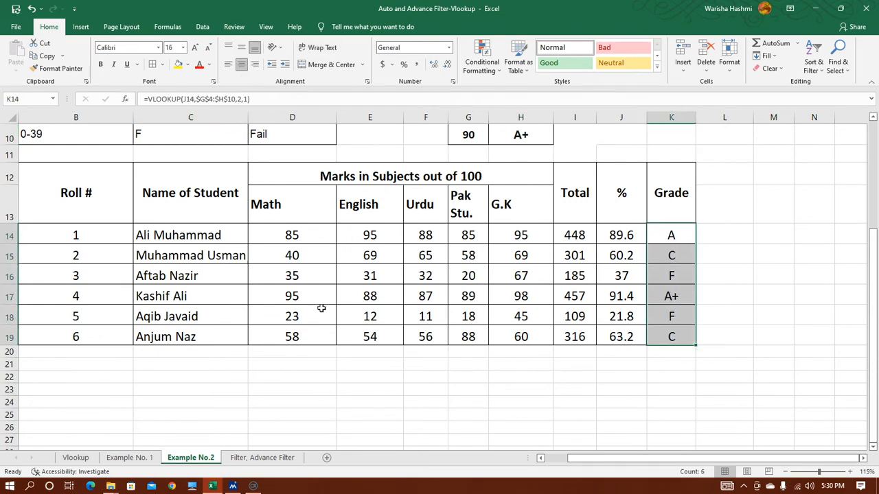
- On the Filter, Advance Filter sheet, toggle AutoFilter on and off for header row B7:E7
left_click(260, 458)
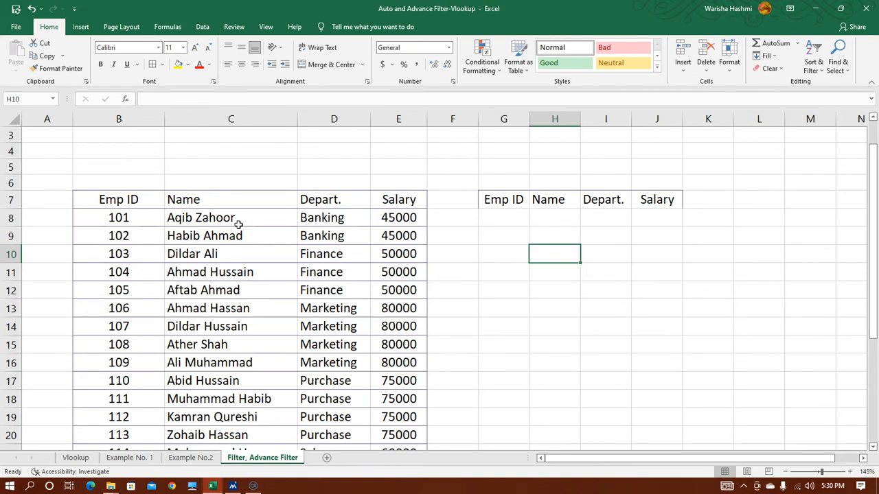
left_click_drag(147, 200, 384, 197)
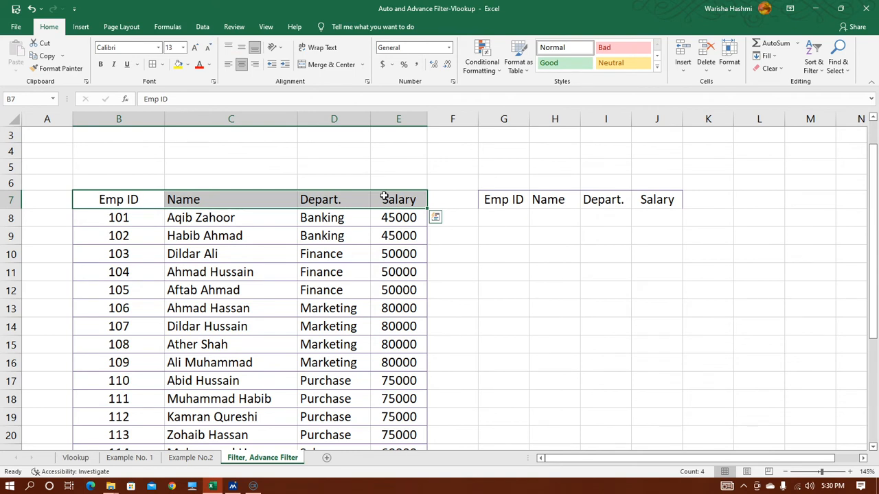
key("ctrl+shift+l")
key("ctrl+shift+l")
left_click(104, 279)
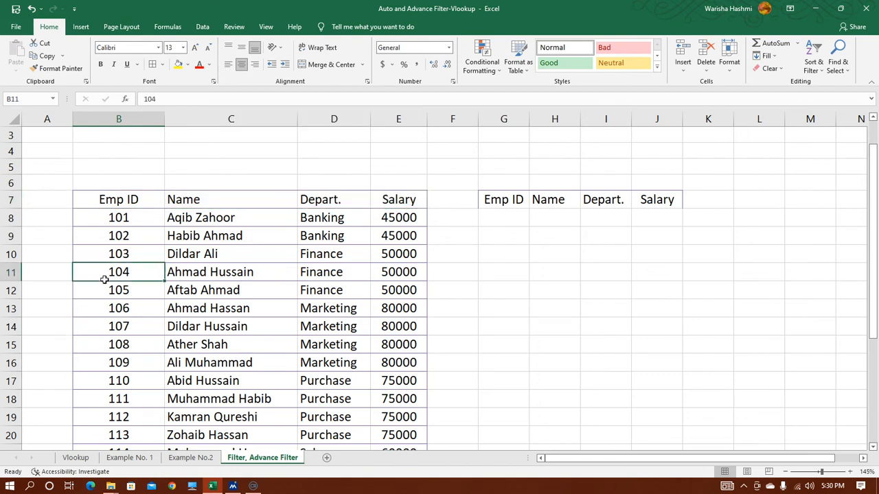
left_click_drag(127, 196, 386, 199)
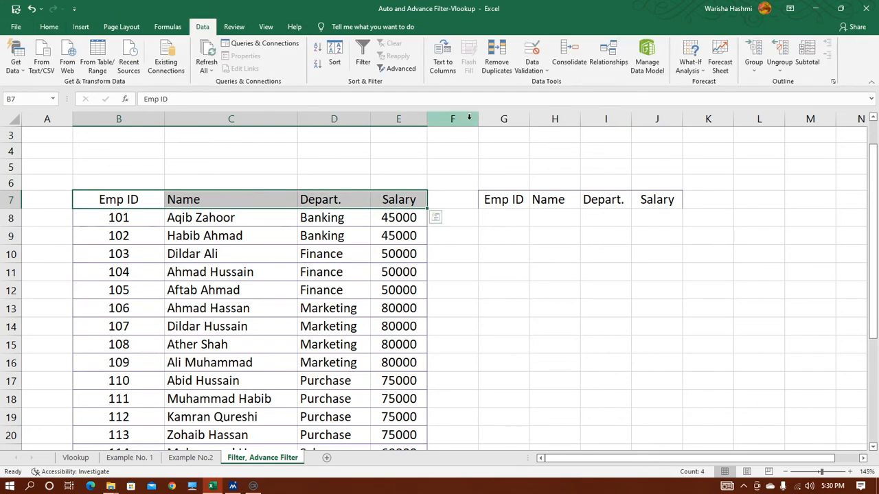
- Add filter arrows to the employee table and filter Depart. to show only Sales
left_click(362, 60)
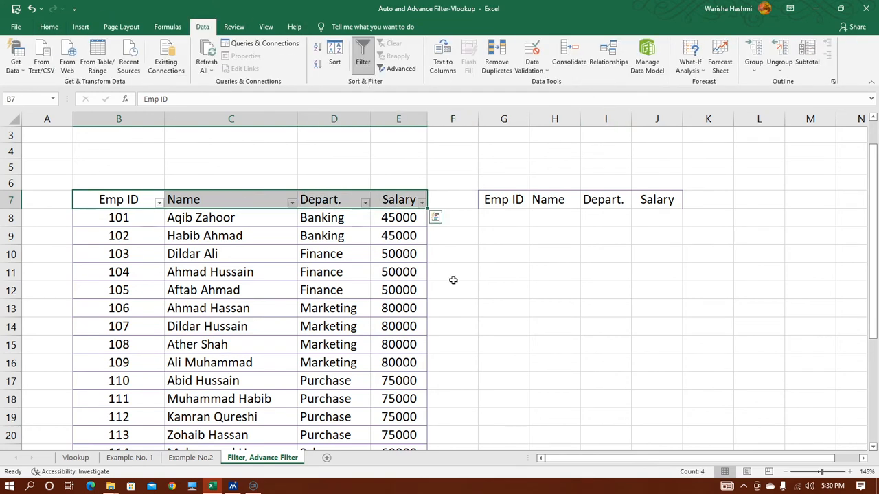
left_click(505, 310)
left_click(366, 202)
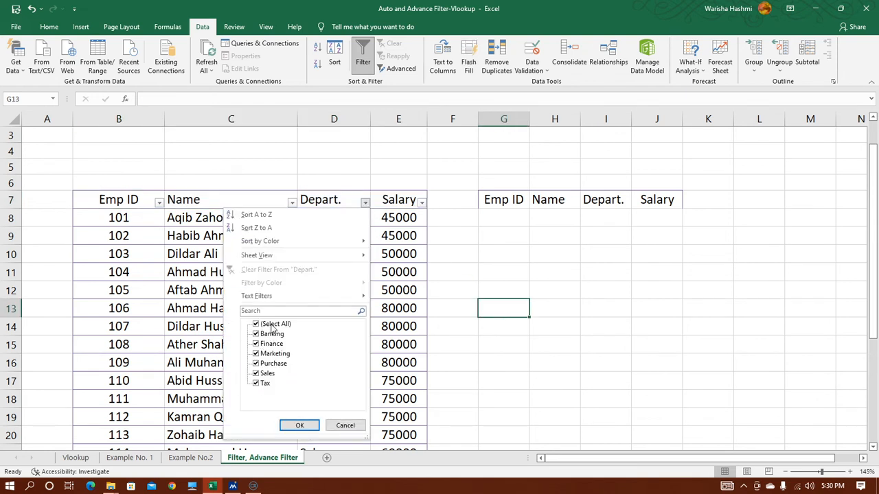
left_click(272, 327)
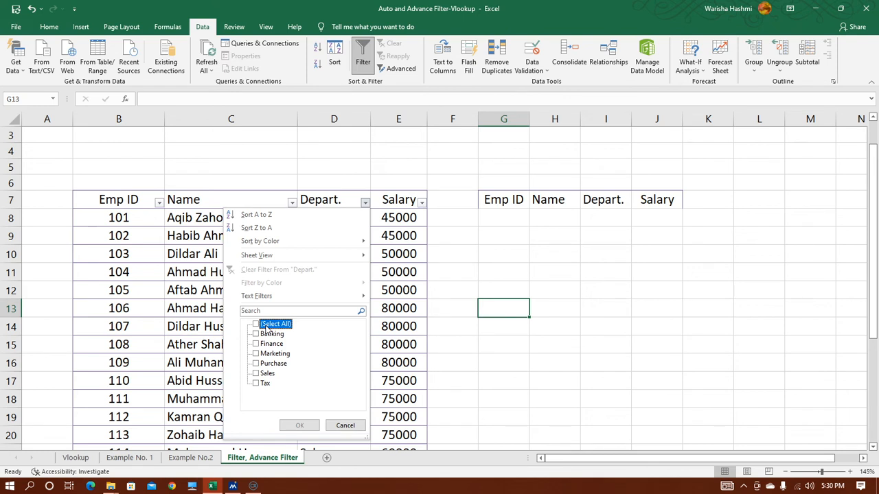
left_click(268, 374)
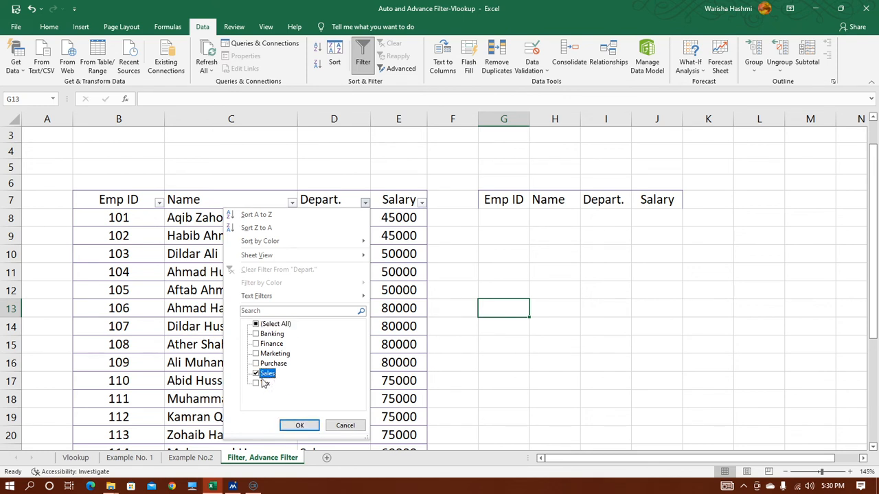
left_click(300, 425)
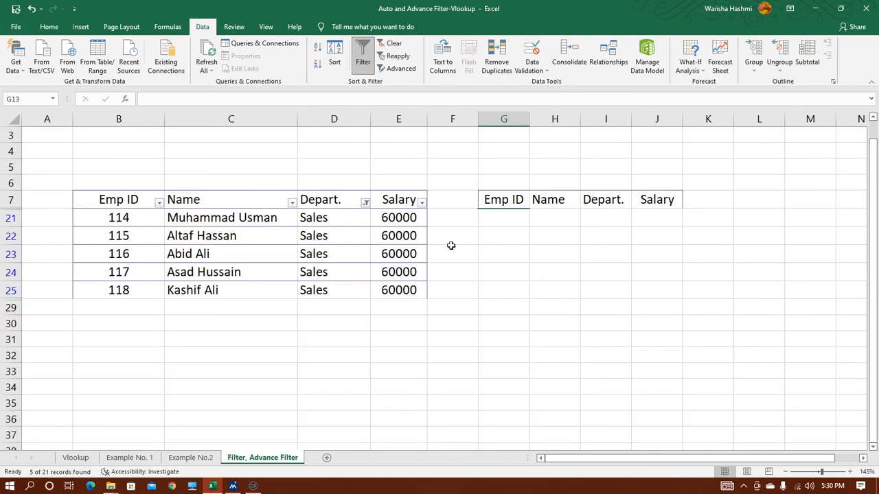
- Tick (Select All) in the Depart. filter so every department shows again
left_click(365, 202)
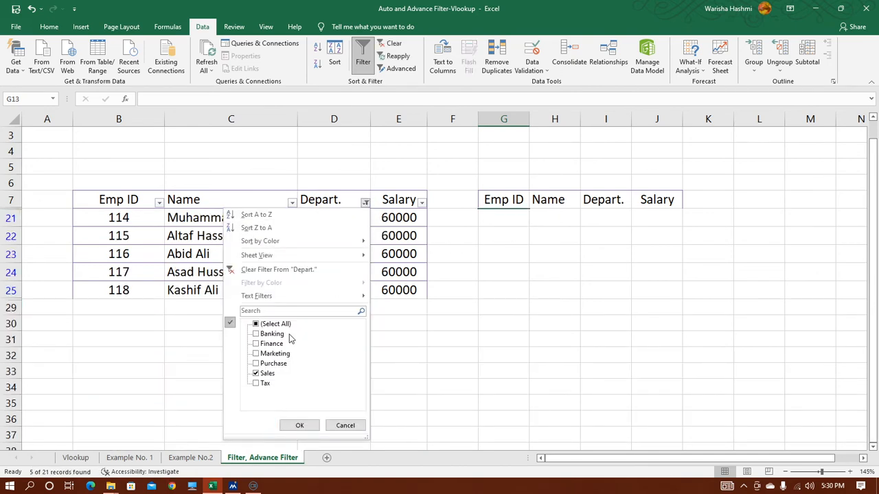
left_click(274, 324)
left_click(296, 427)
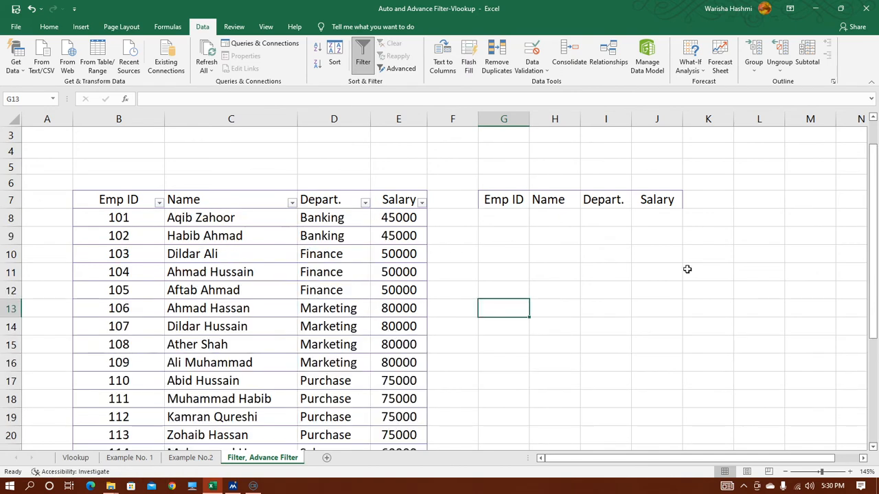
- Replace the G7:J7 headings with a Salary heading in G7 and criterion >80000 in G8
left_click_drag(497, 201, 672, 196)
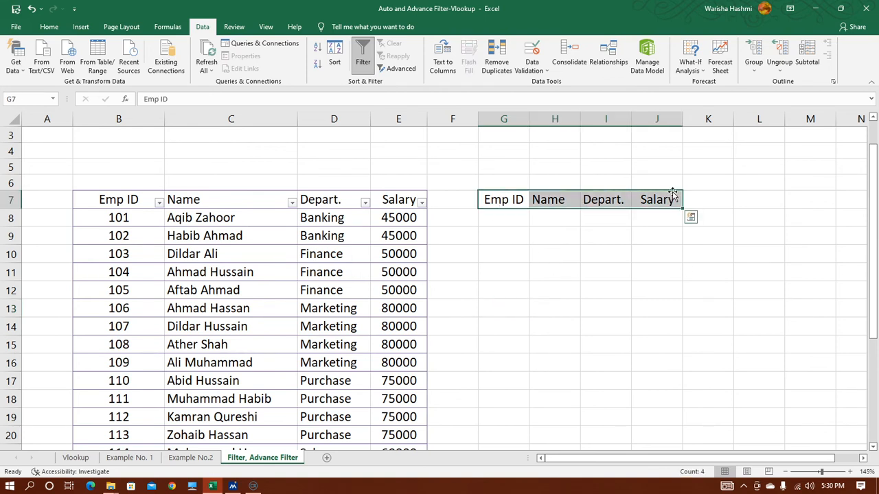
key("Delete")
left_click(517, 229)
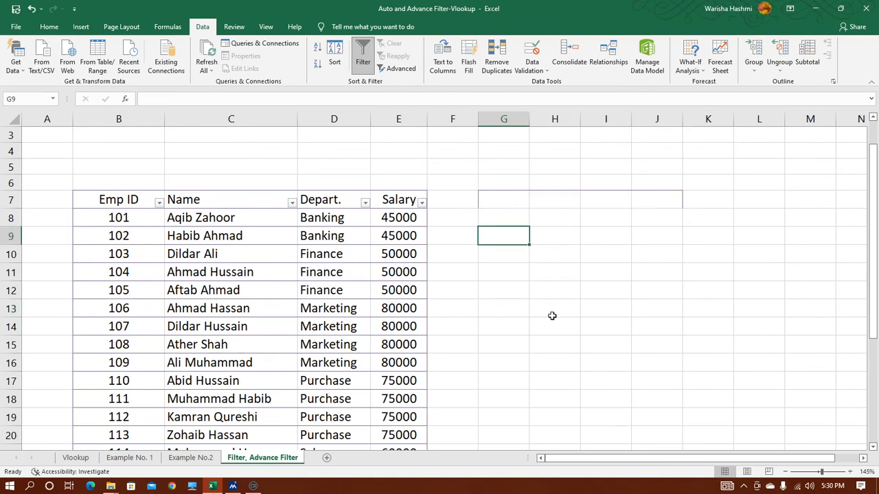
left_click(522, 206)
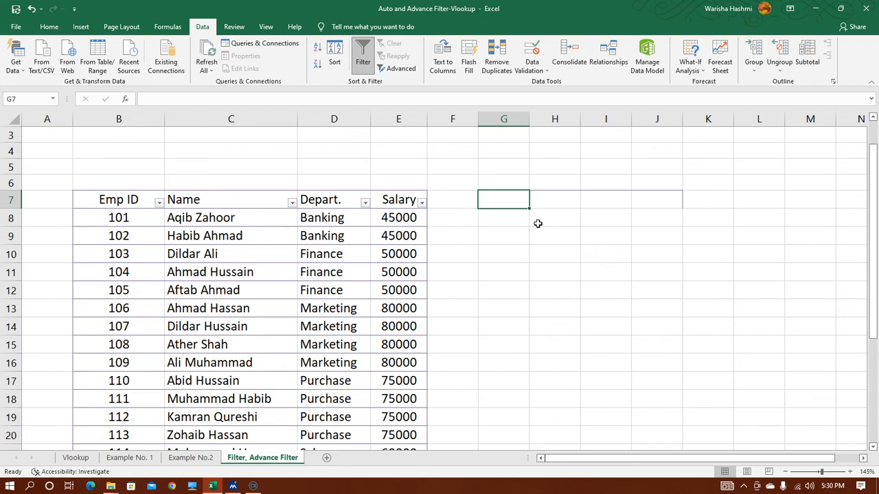
type("Salary")
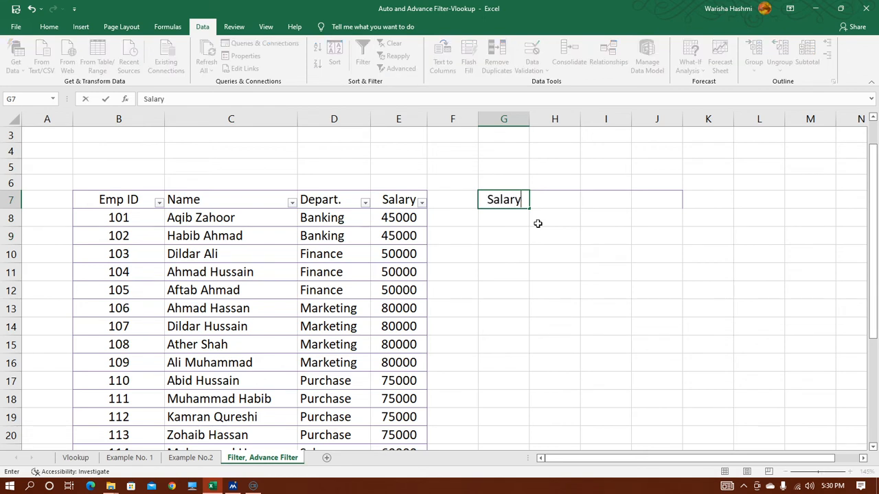
key("Return")
type(">")
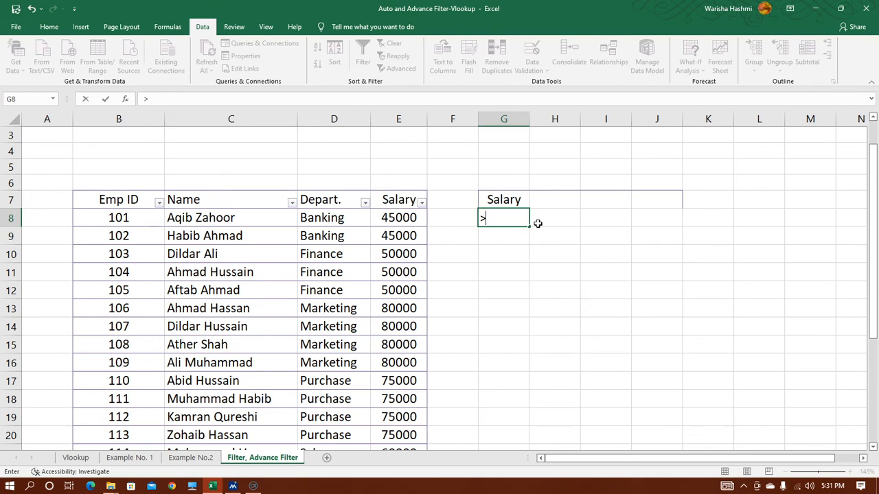
type("80000")
key("Return")
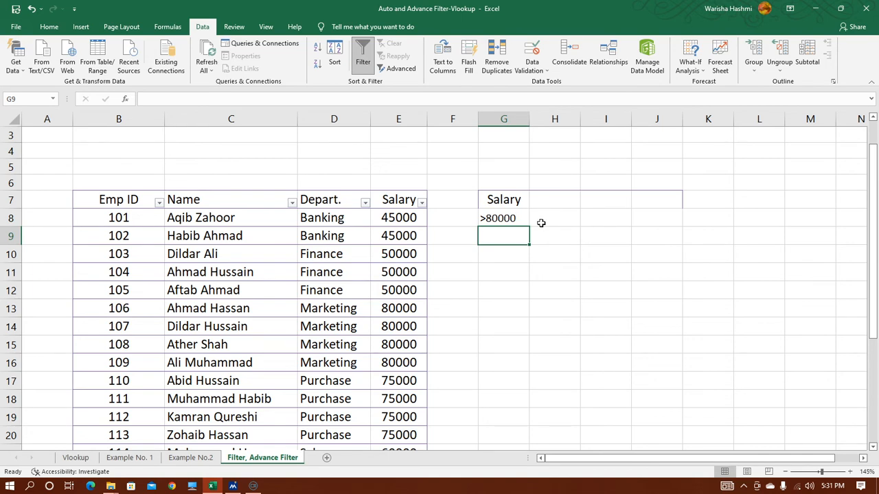
- Select the whole employee table B7:E28 from the Emp ID header
left_click(146, 197)
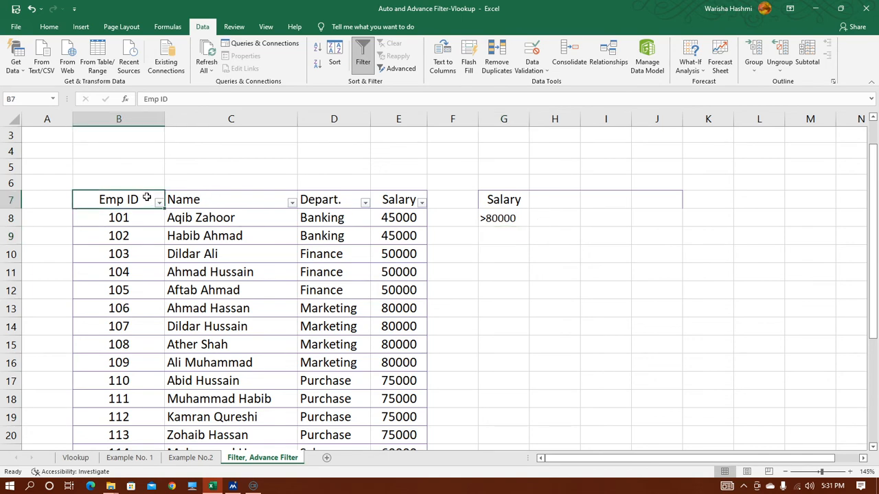
key("ctrl+shift+Right")
key("ctrl+shift+Down")
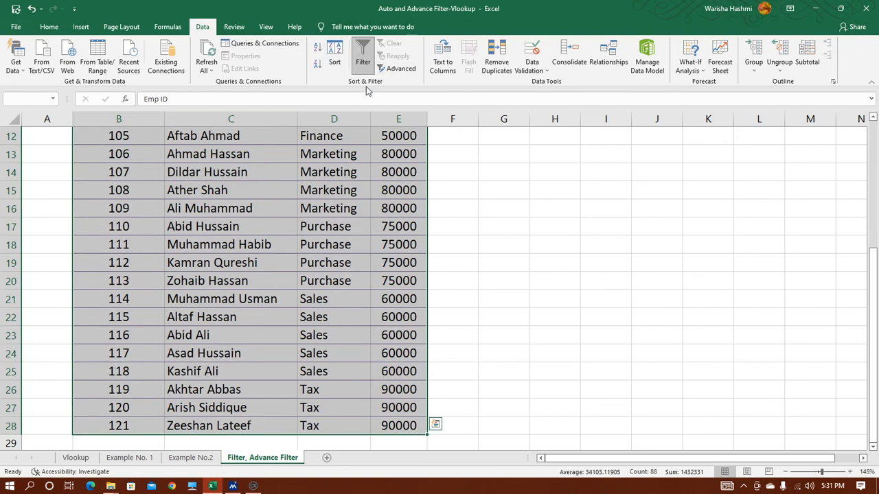
- Run Advanced Filter with criteria range G7:G8, copying matching rows to G10
left_click(401, 69)
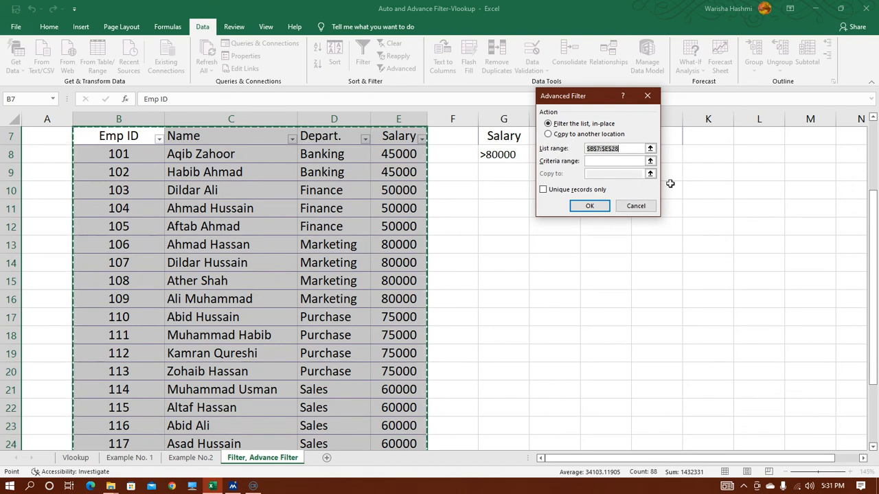
left_click(650, 162)
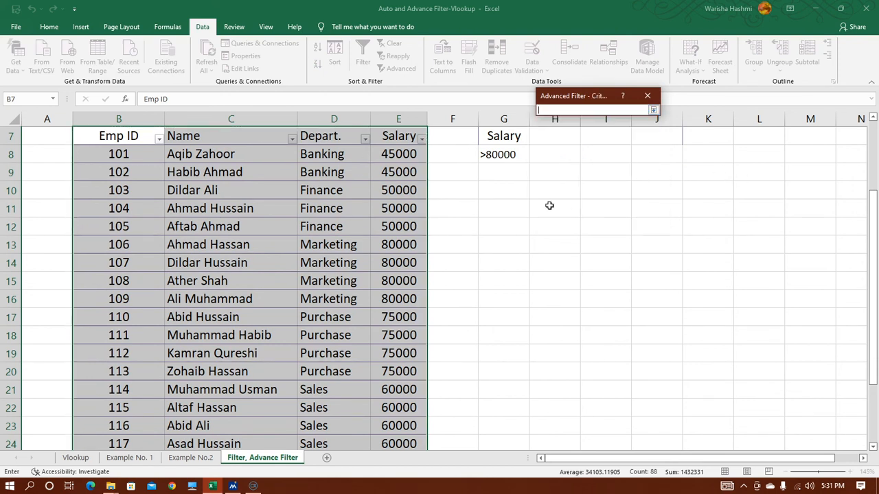
left_click_drag(513, 145, 511, 157)
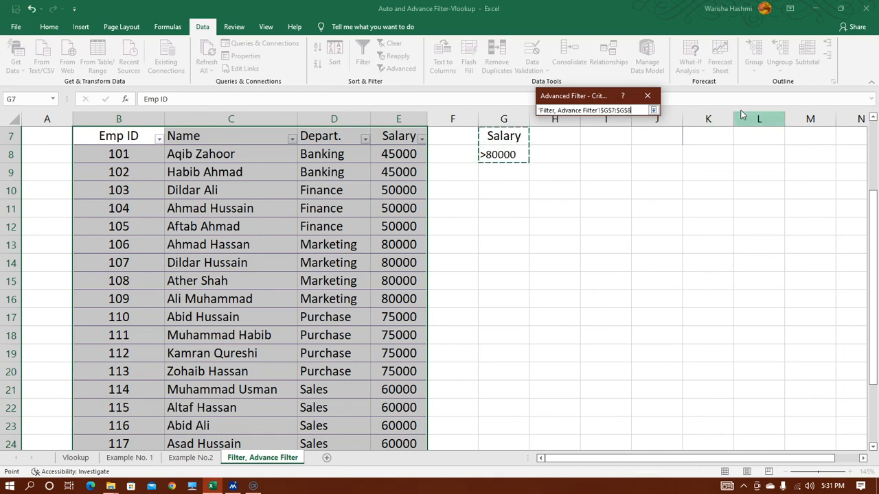
left_click(653, 110)
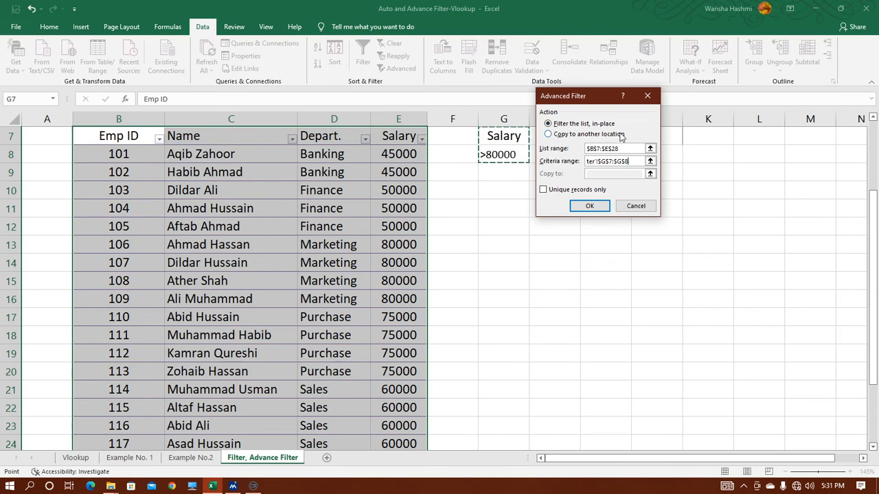
left_click(548, 134)
left_click(650, 174)
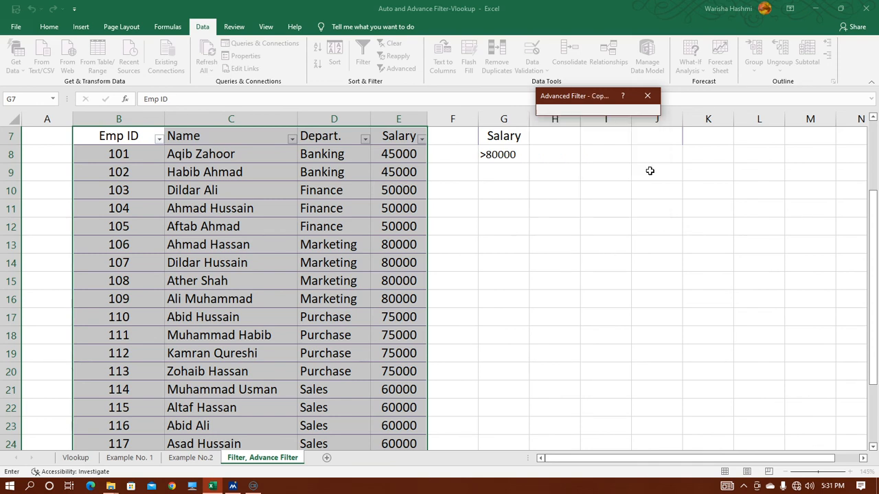
left_click(517, 183)
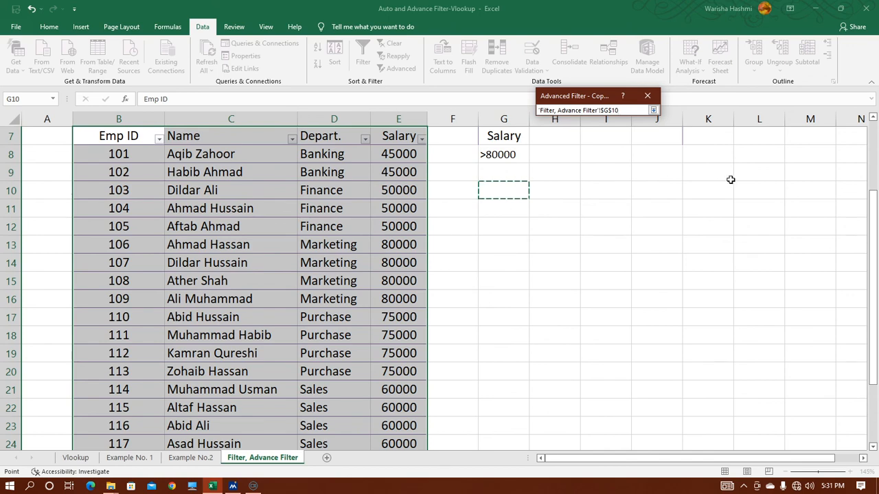
left_click(653, 110)
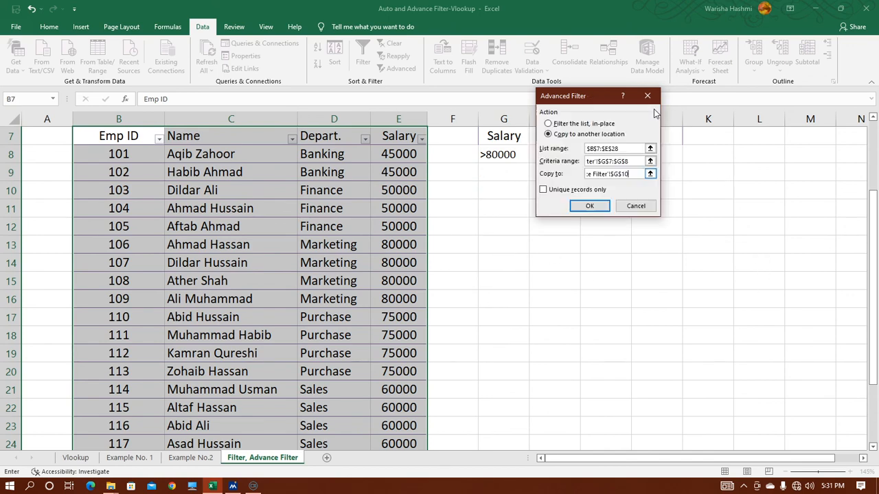
left_click(588, 207)
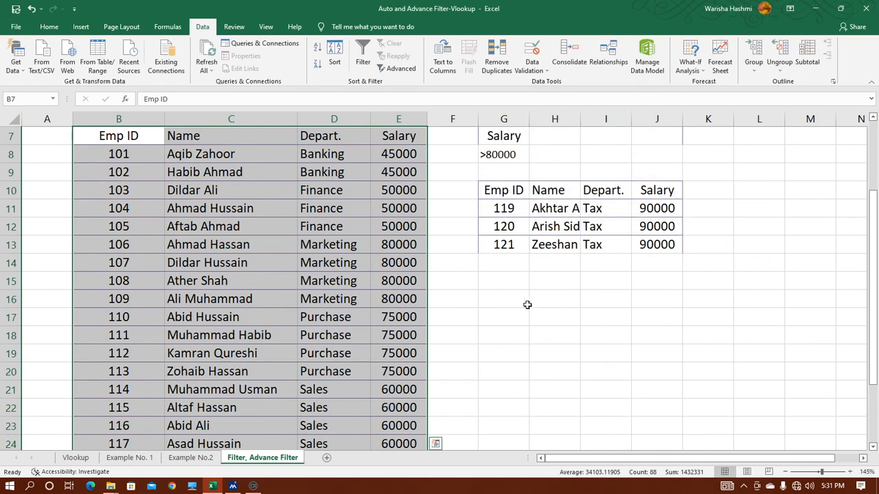
- Autofit column H to show full names and check copied Emp IDs 119, 120 and 121
left_click(530, 300)
double_click(584, 119)
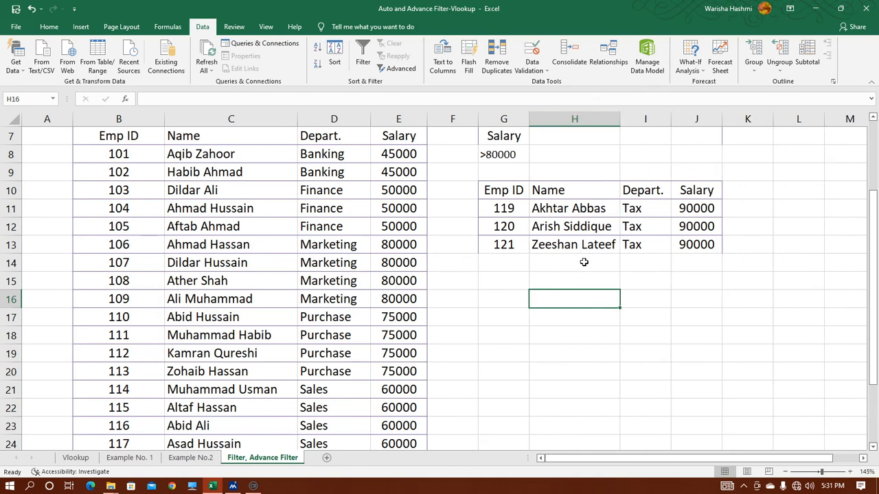
left_click(520, 213)
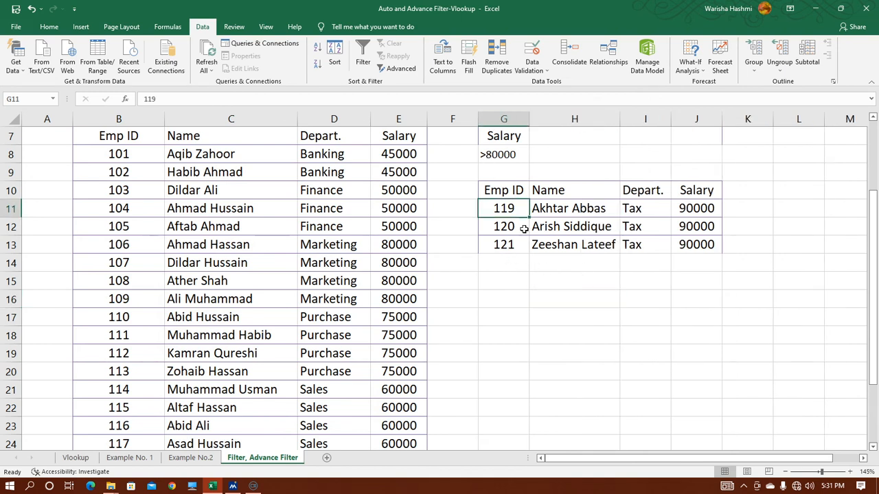
left_click(523, 226)
left_click(516, 245)
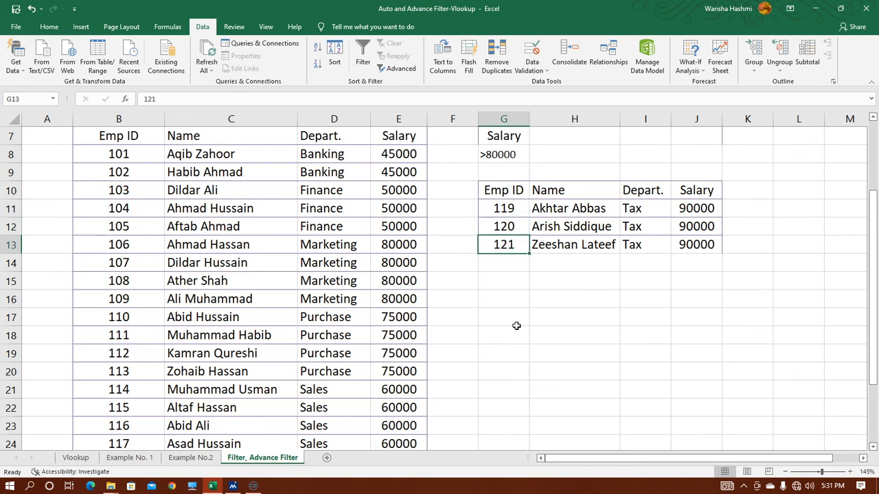
- Scroll down and up the sheet to review the copied high-salary rows
scroll(562, 306, "down", 2)
scroll(563, 302, "up", 3)
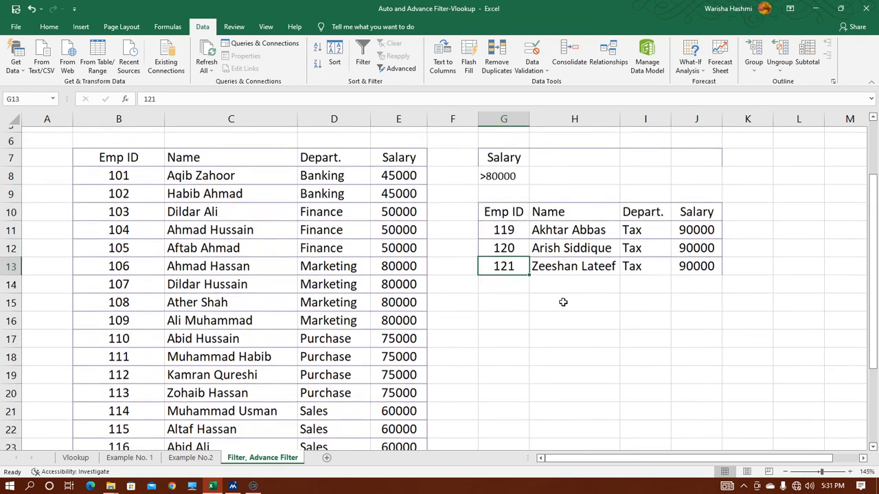
scroll(562, 302, "down", 3)
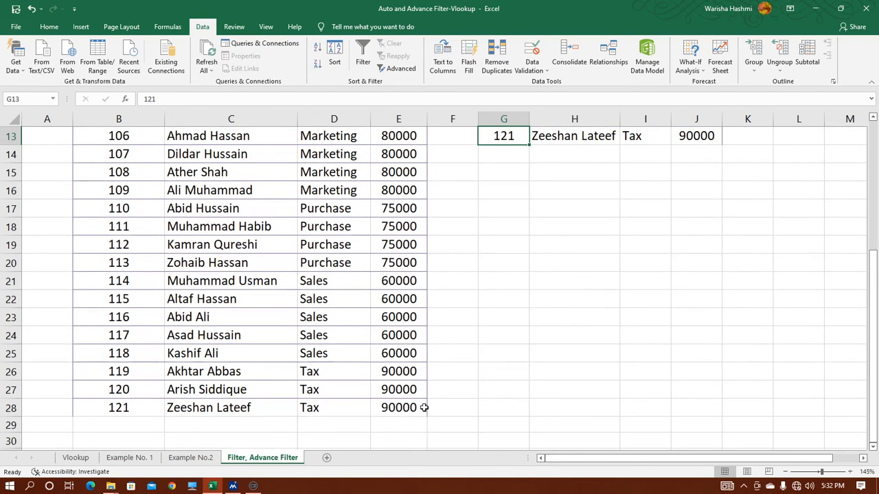
scroll(481, 377, "up", 2)
scroll(474, 370, "down", 2)
scroll(687, 339, "up", 3)
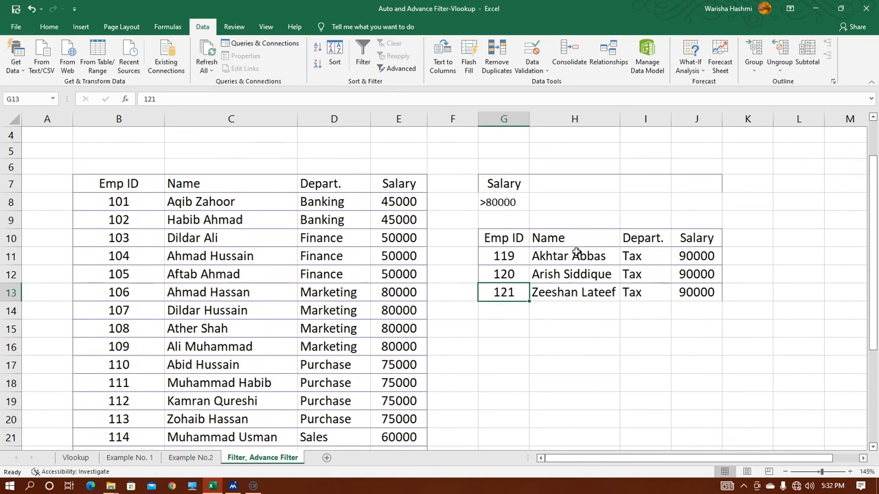
scroll(561, 325, "down", 4)
scroll(561, 325, "up", 4)
- Go to the Vlookup sheet and scroll to its Learning Points list at the top
left_click(76, 458)
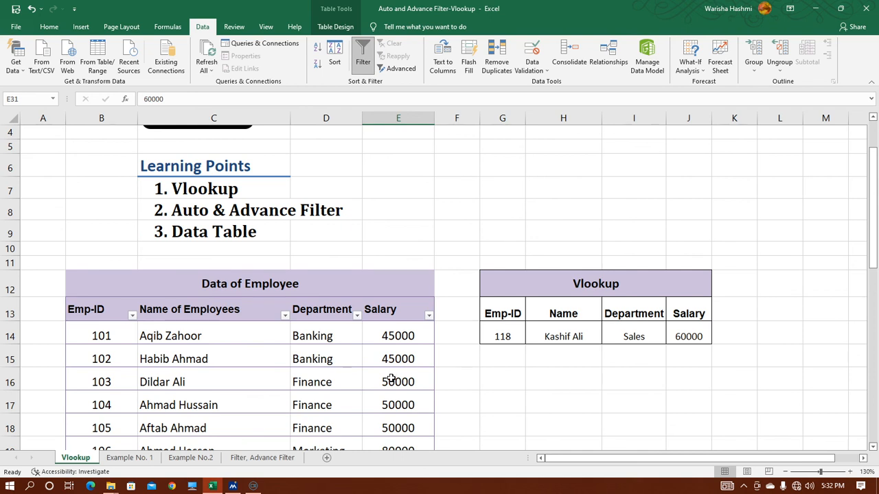
scroll(329, 249, "up", 1)
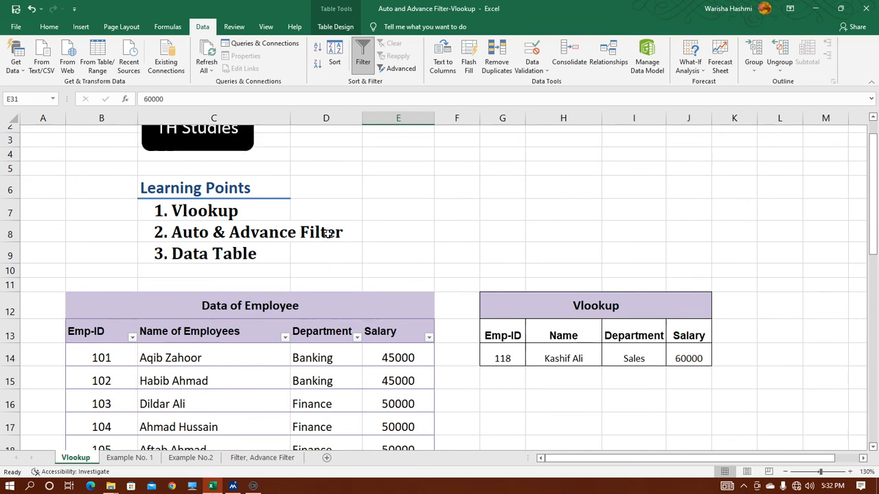